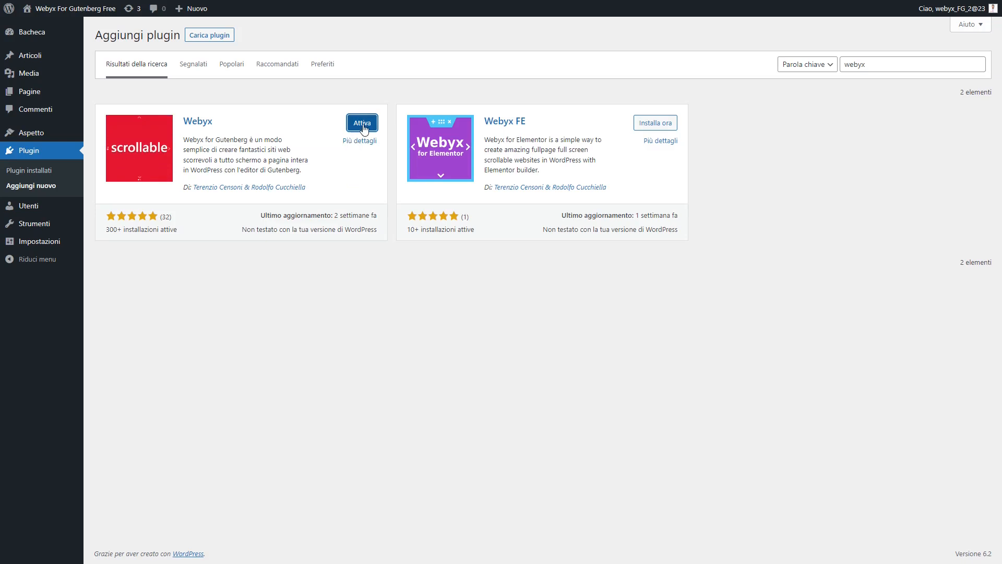
Activate the Webyx plugin and create a new page titled "Webyx".
click(363, 125)
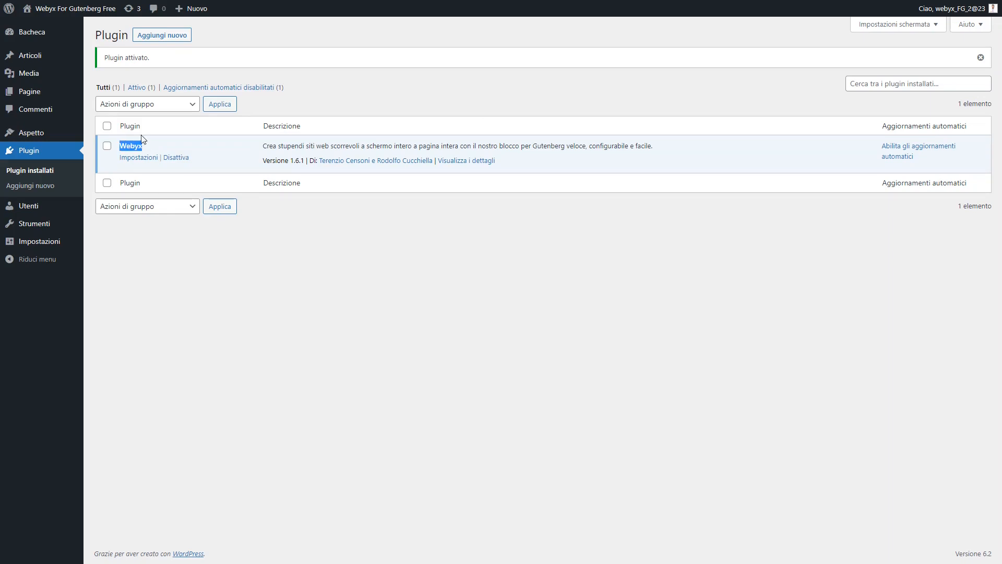
click(34, 94)
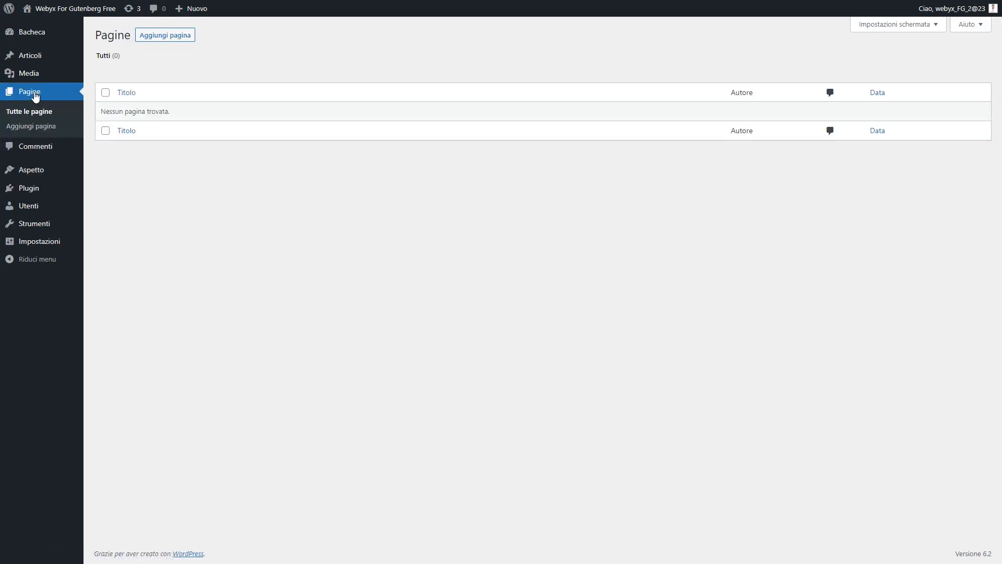
click(170, 36)
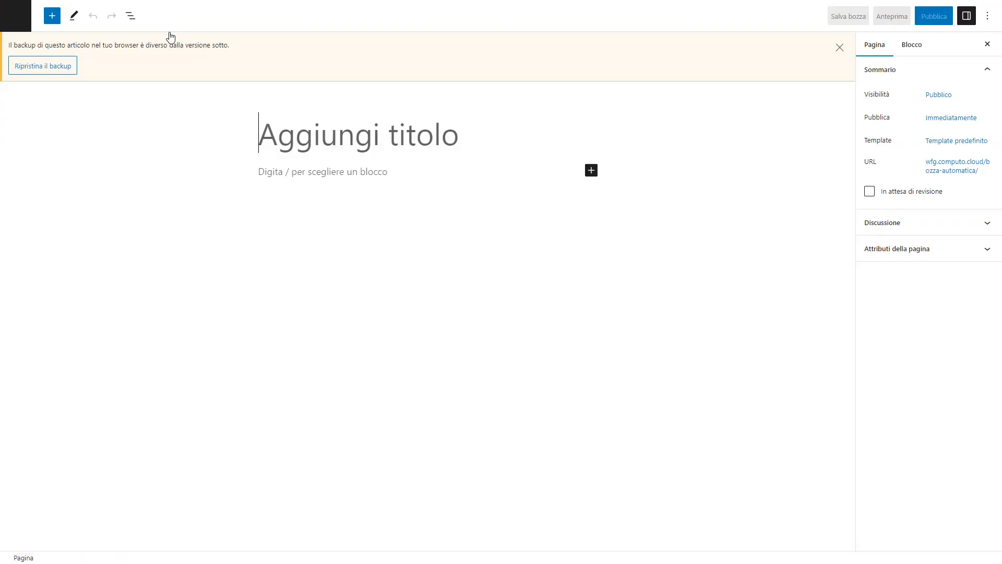
click(840, 48)
text(Webyx)
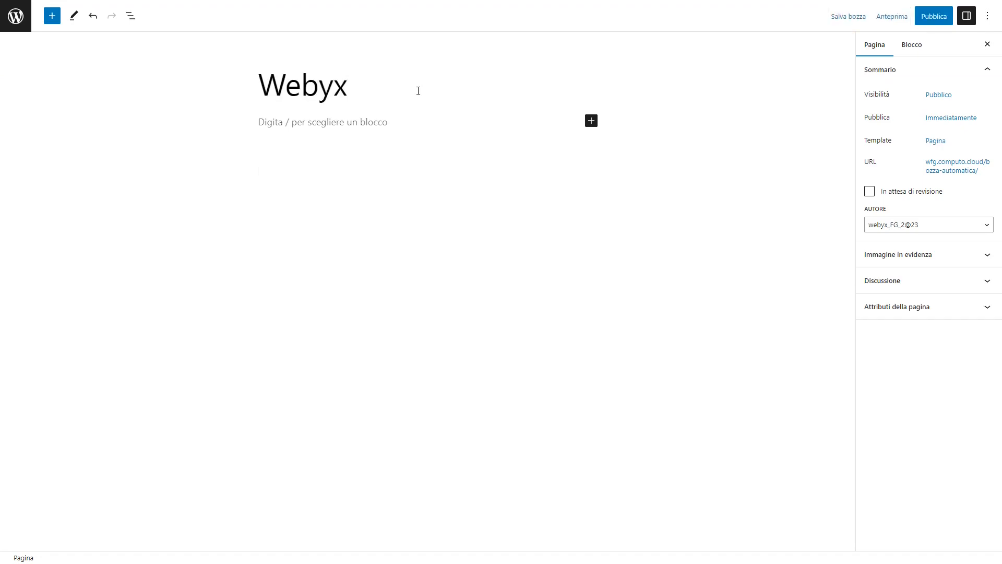
Assign the webyx template to the page and publish it.
click(937, 142)
click(978, 227)
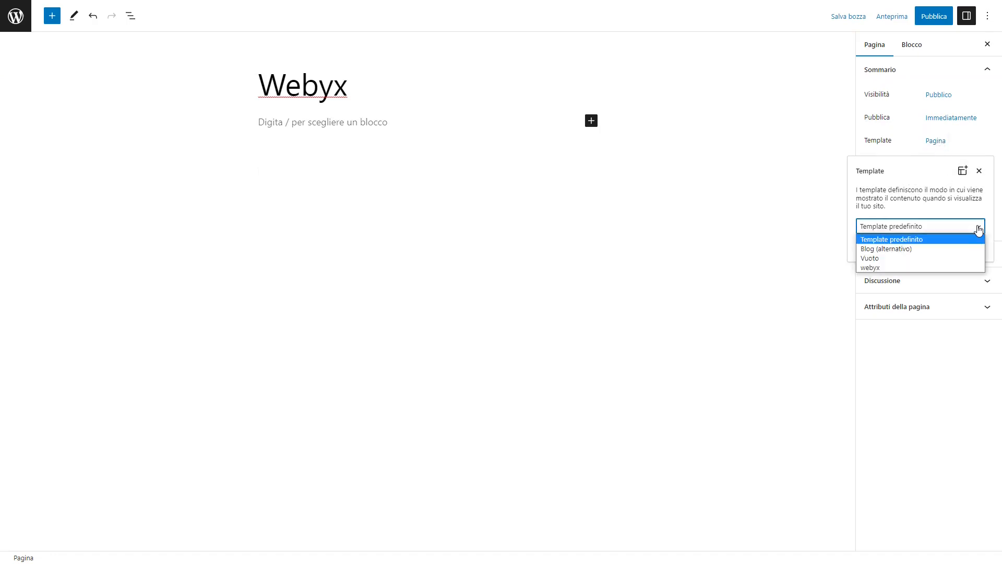
click(883, 268)
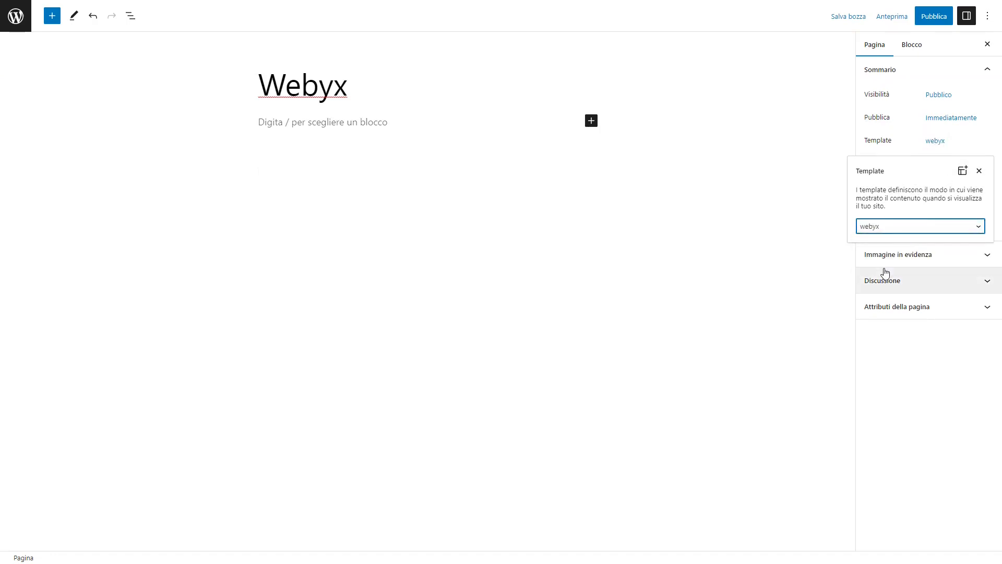
click(937, 19)
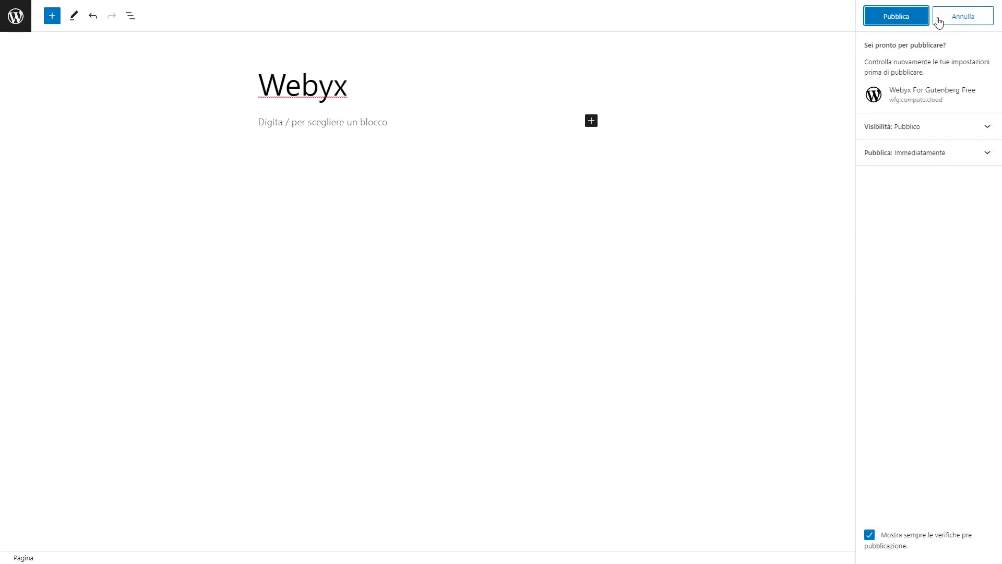
click(914, 21)
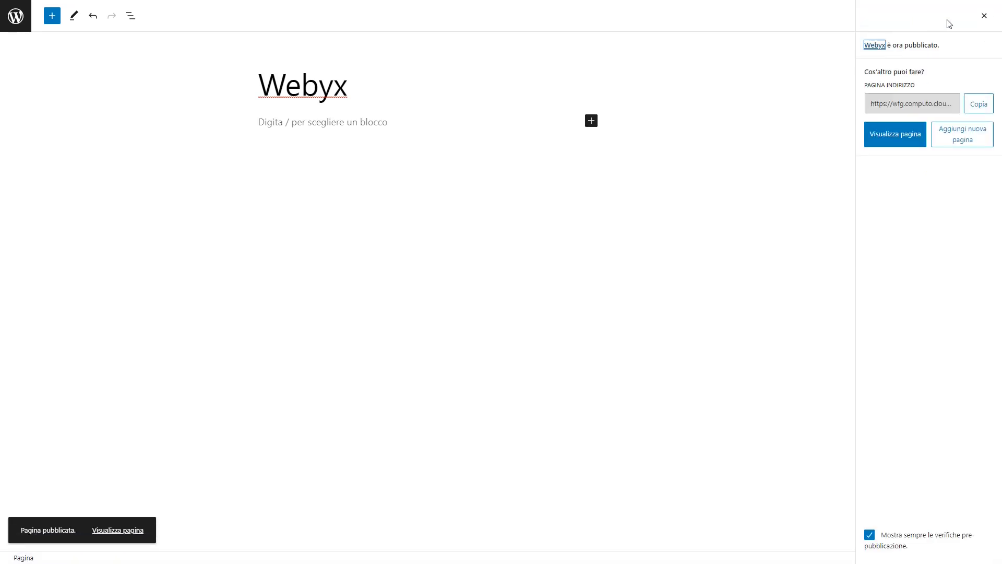
click(985, 16)
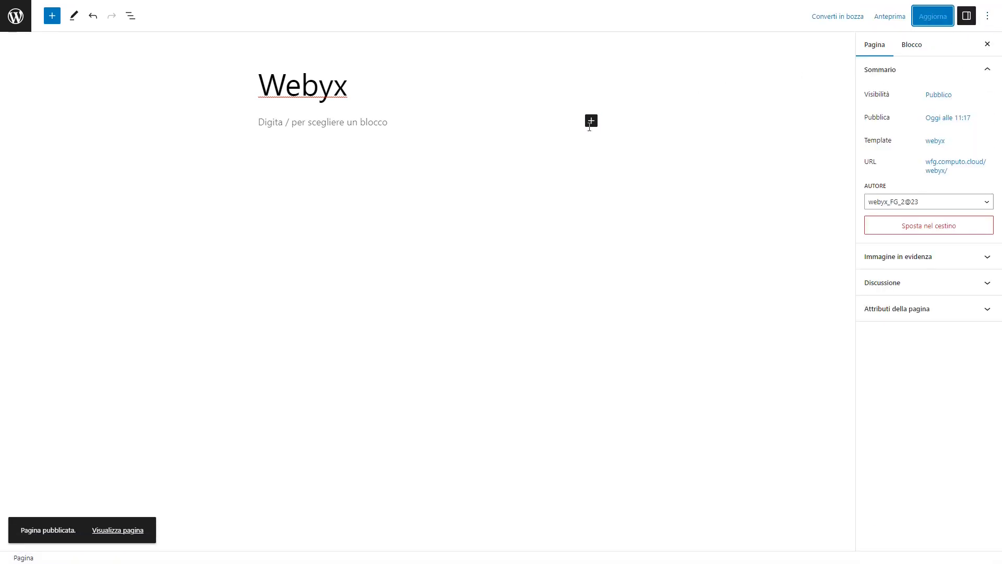
Insert a Webyx for Gutenberg block into the empty body of the page.
click(592, 123)
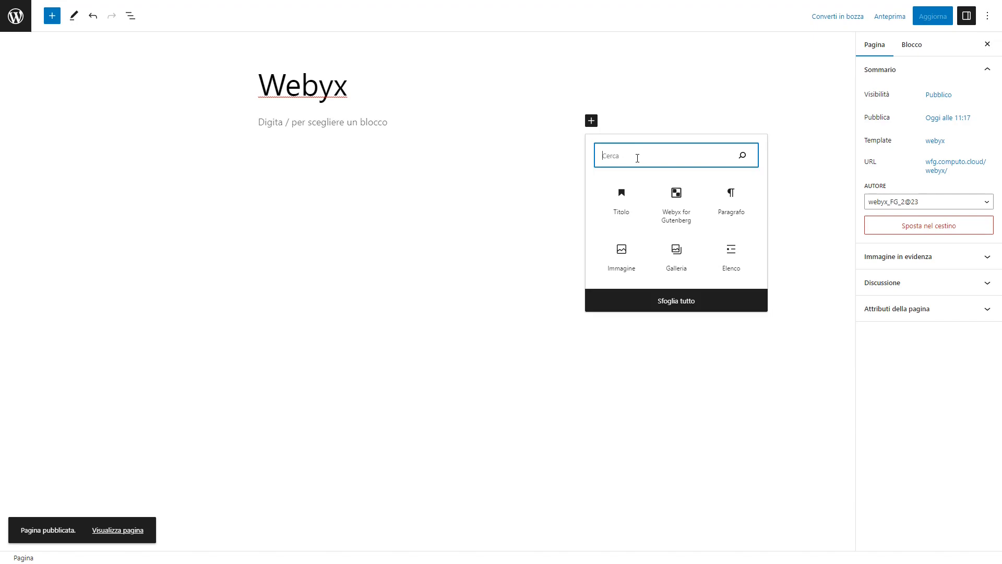
text(web)
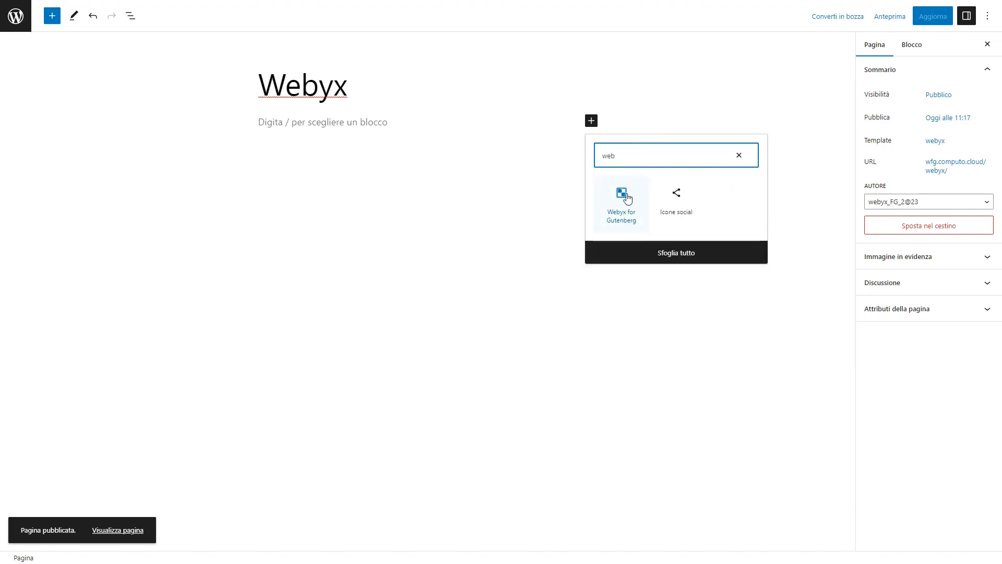
click(626, 199)
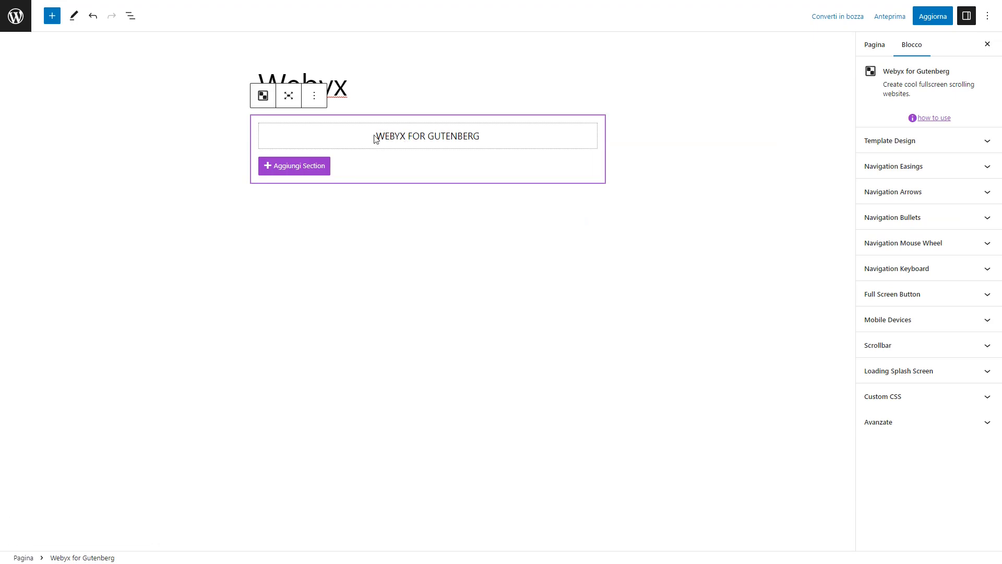
drag(375, 137, 491, 139)
click(490, 140)
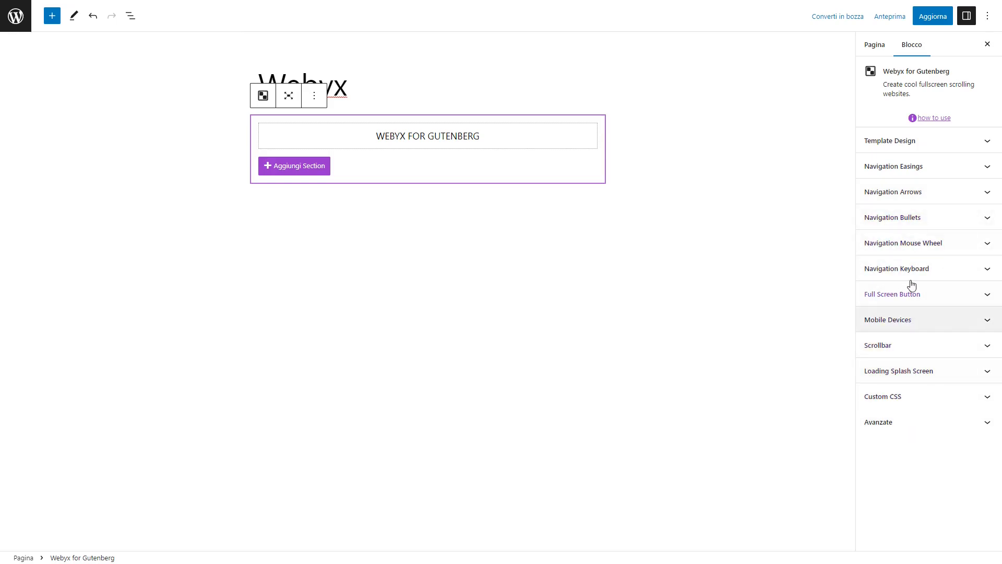
Add a section named "Section 1" to the Webyx block and update the page.
click(289, 167)
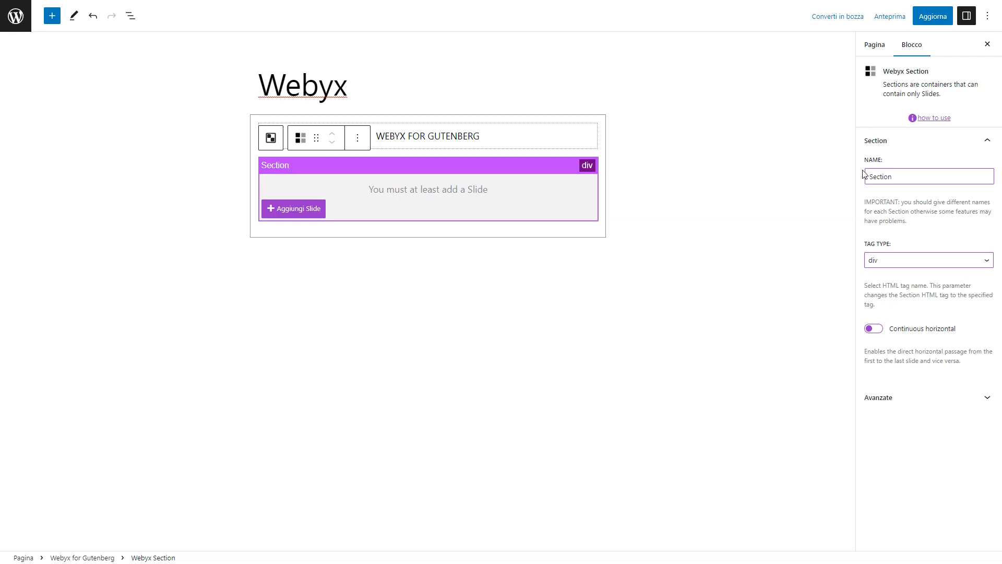
drag(893, 178, 864, 179)
click(902, 178)
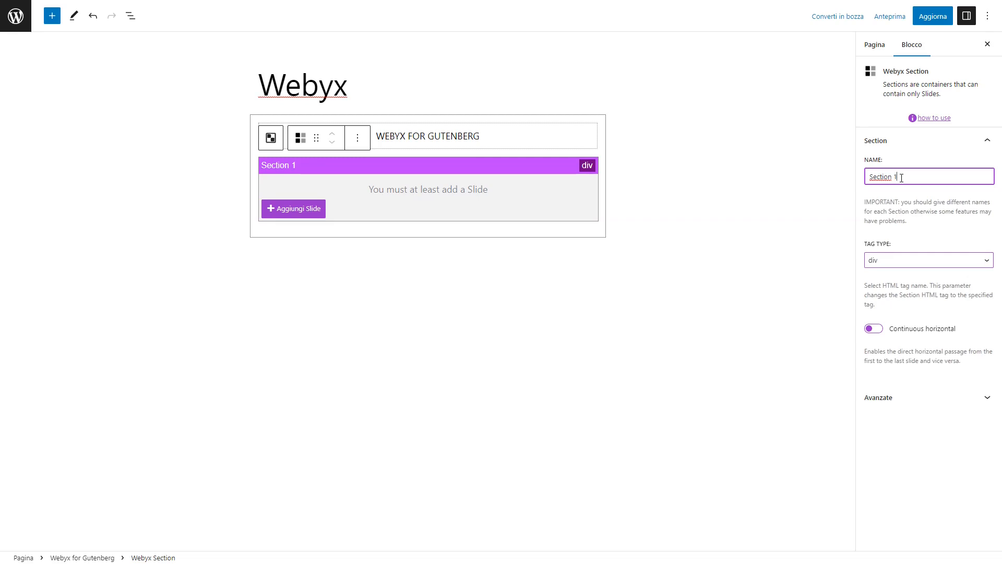
click(930, 21)
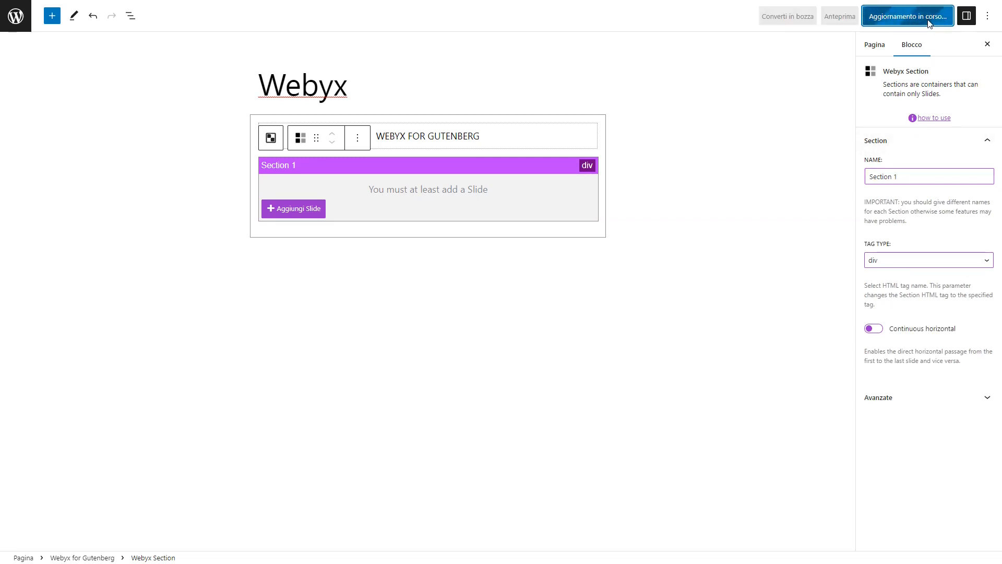
Add a slide named "Slide 1-1" to Section 1 with its slide content position set to middle.
click(303, 214)
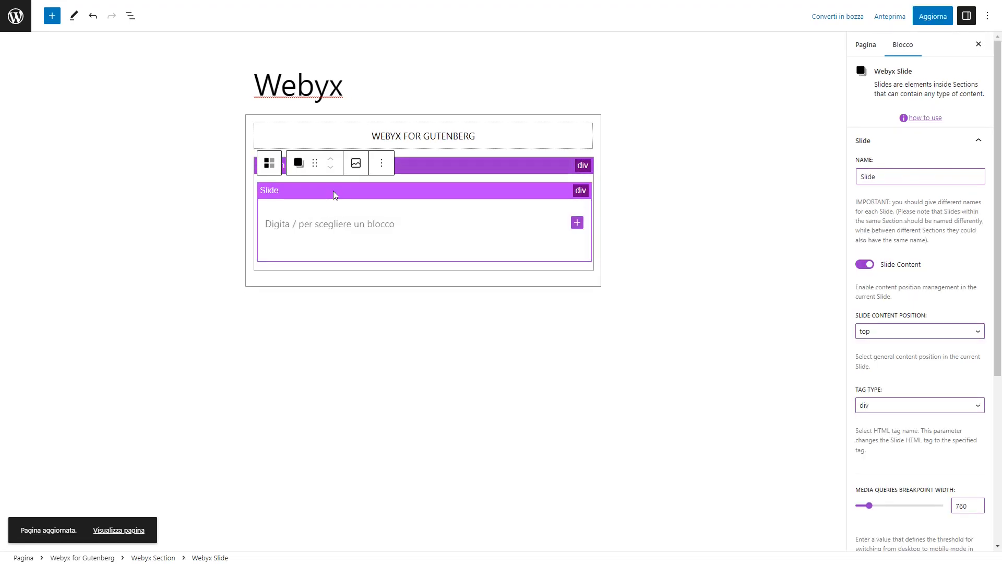
click(889, 177)
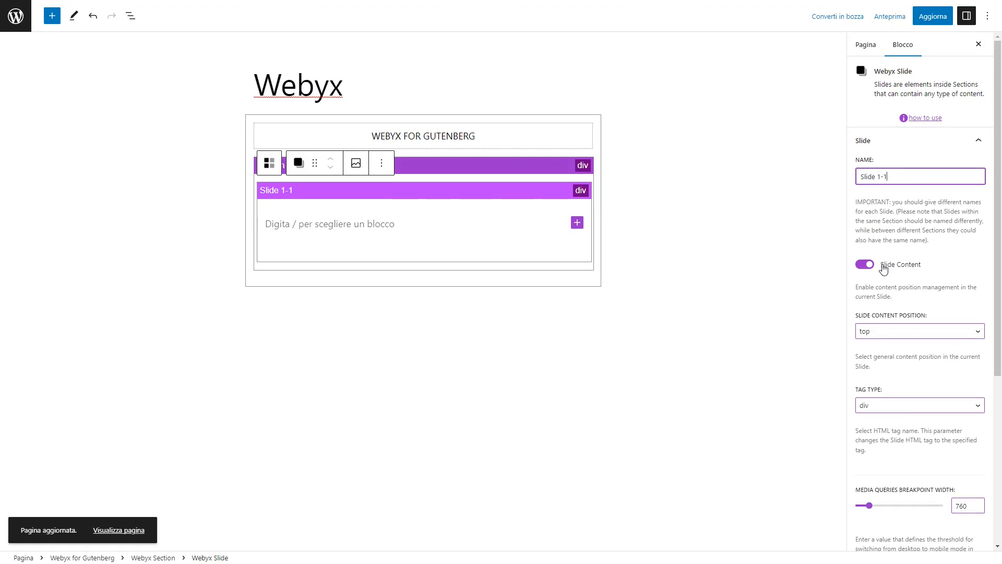
click(974, 333)
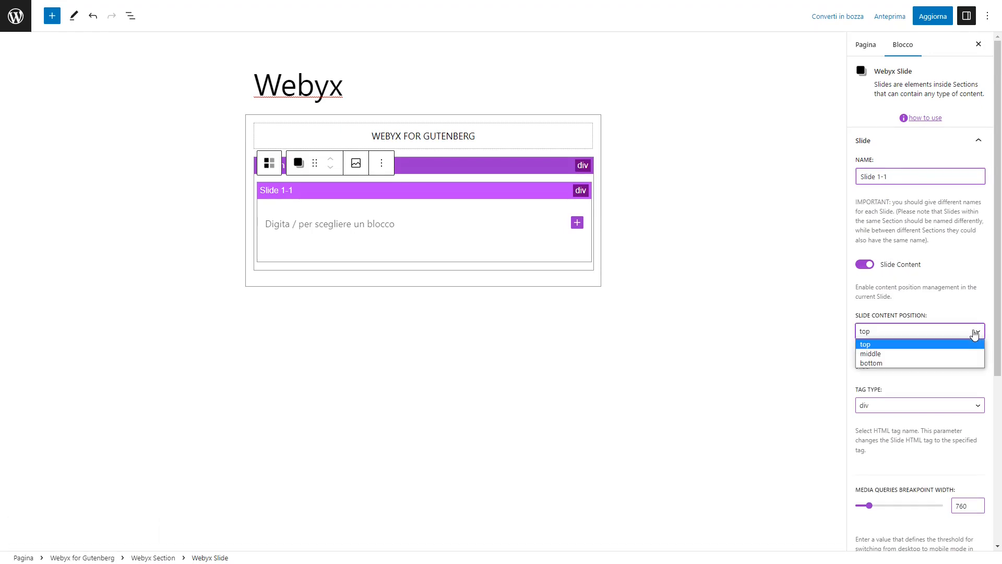
click(884, 354)
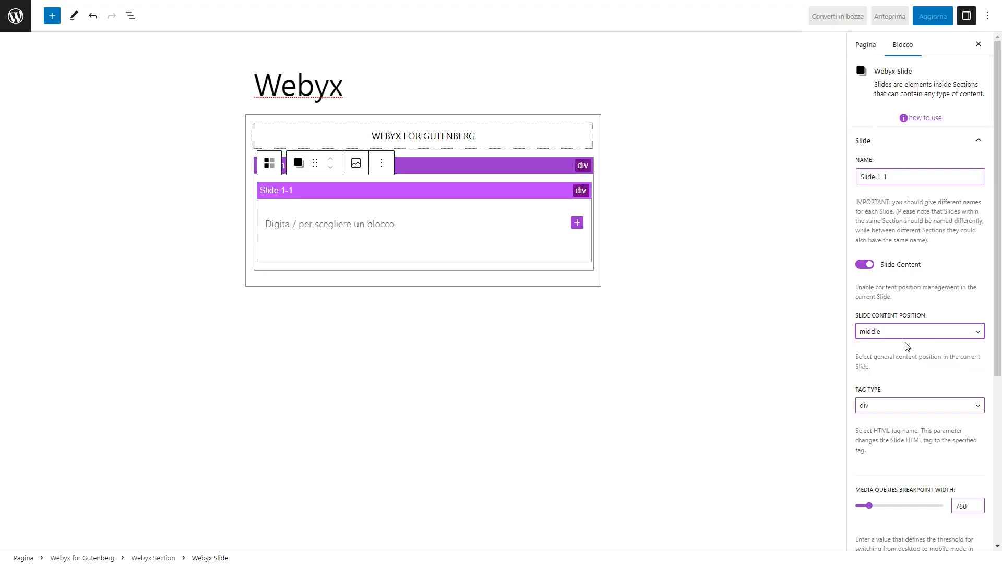
Set the background colour of Slide 1-1 to pure red.
scroll(922, 335, down, 3)
scroll(887, 334, down, 2)
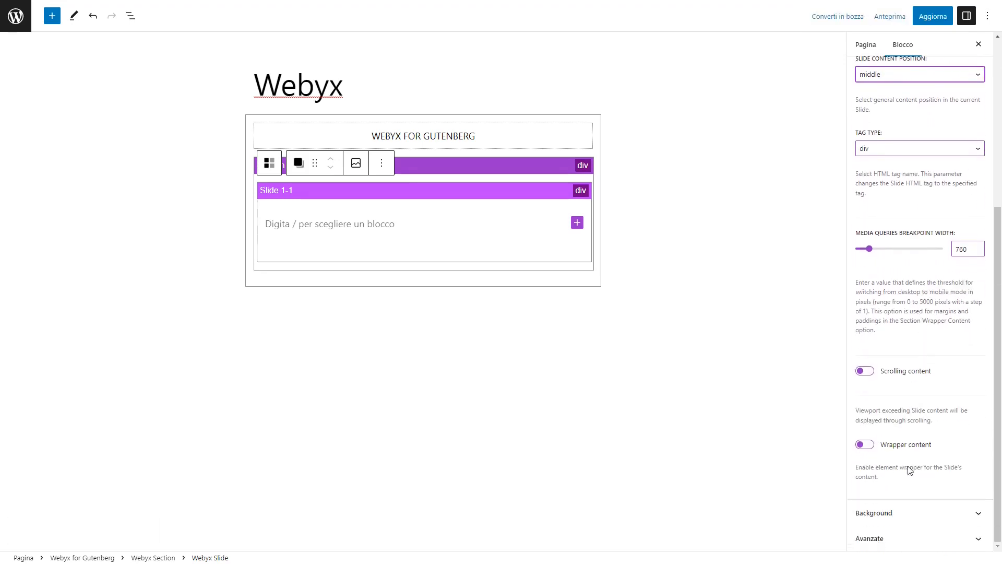
click(913, 512)
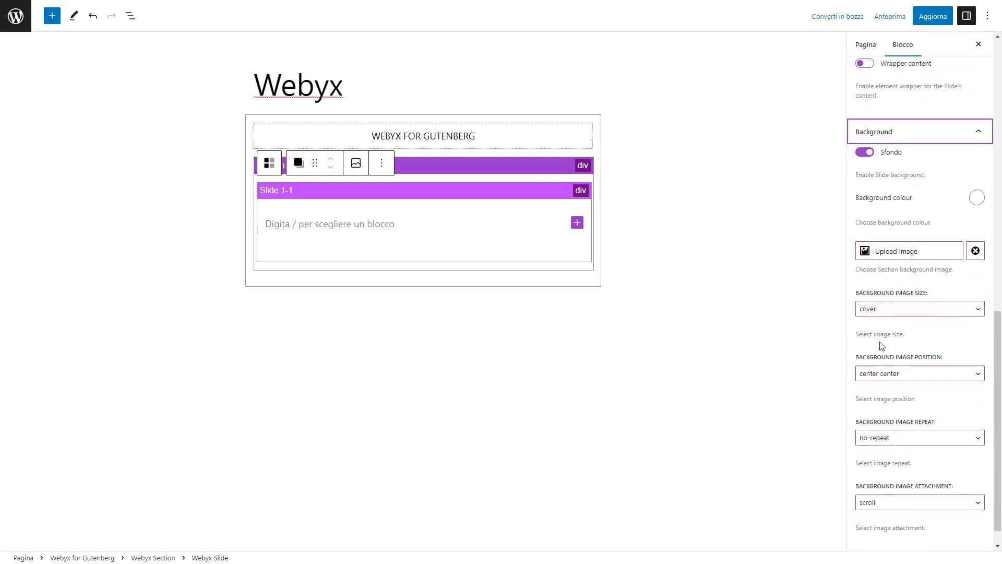
click(977, 198)
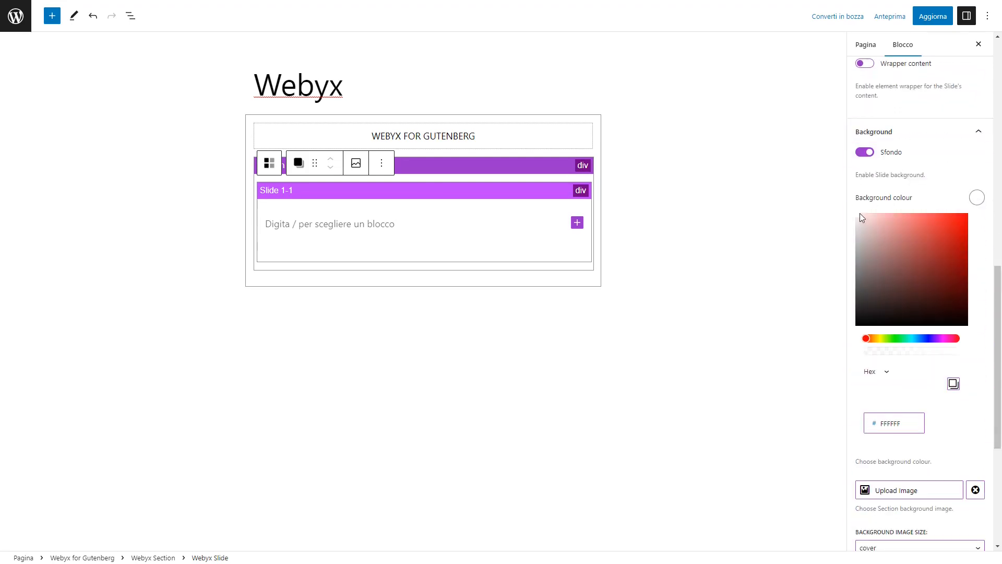
mouse_move(860, 213)
mouse_down()
mouse_move(932, 230)
mouse_move(973, 218)
mouse_up()
click(976, 200)
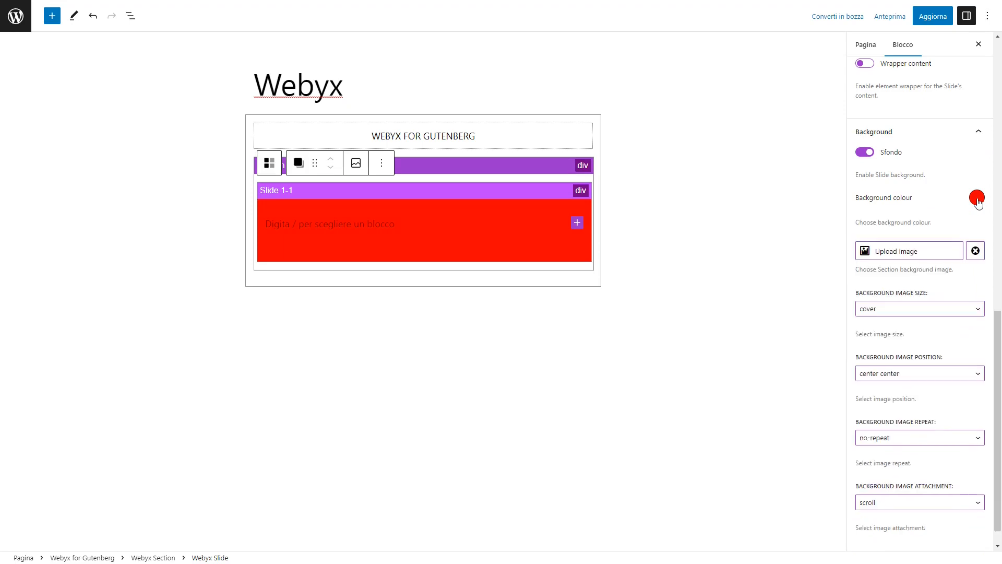
Add a centred heading reading "Slide 1-1" inside the red slide and update the page.
click(577, 223)
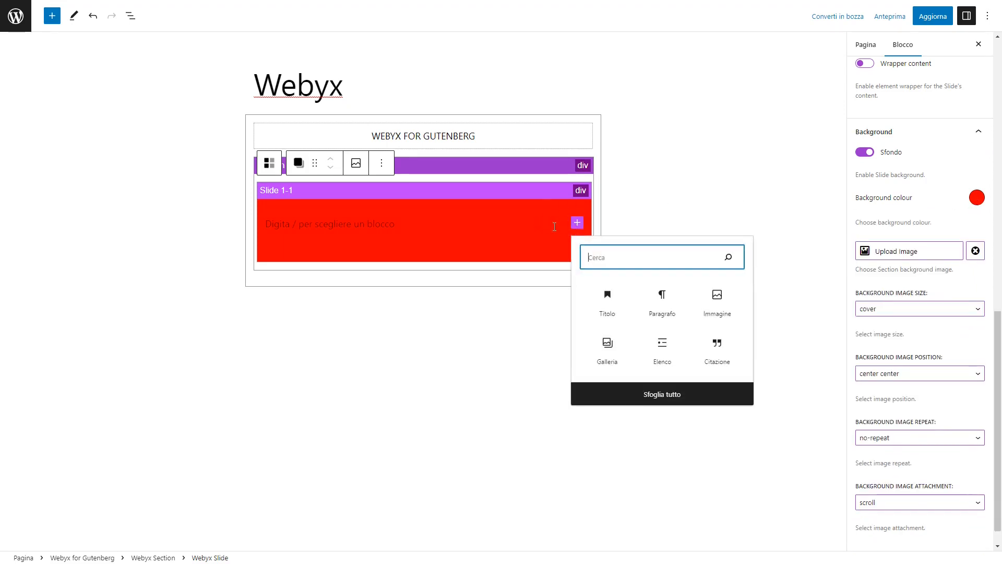
click(607, 304)
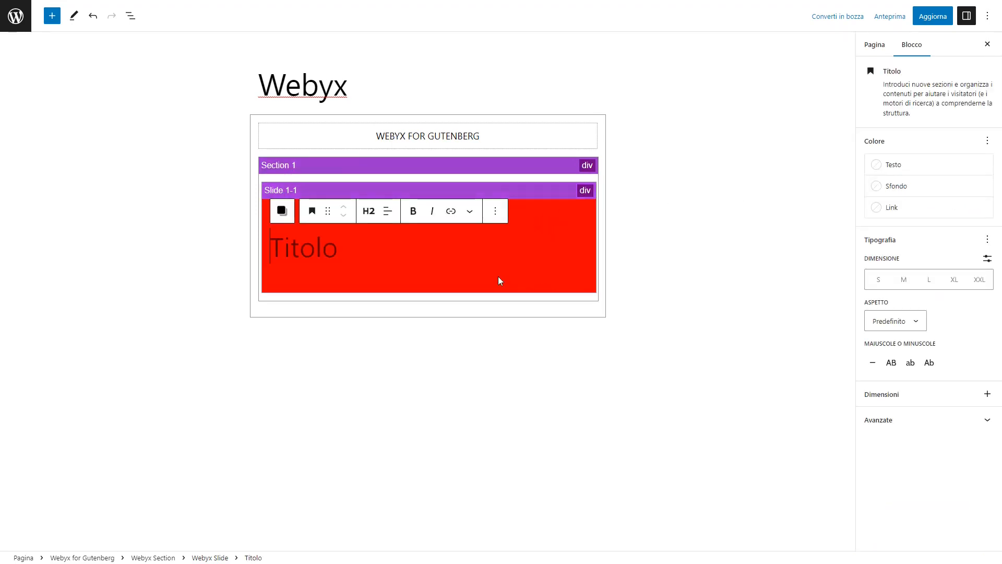
click(381, 218)
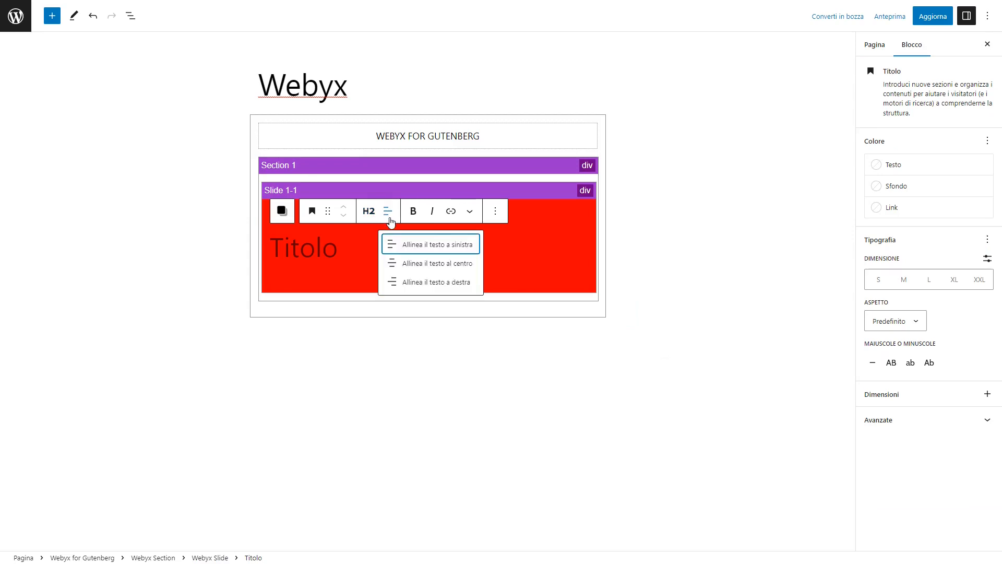
click(391, 261)
click(405, 252)
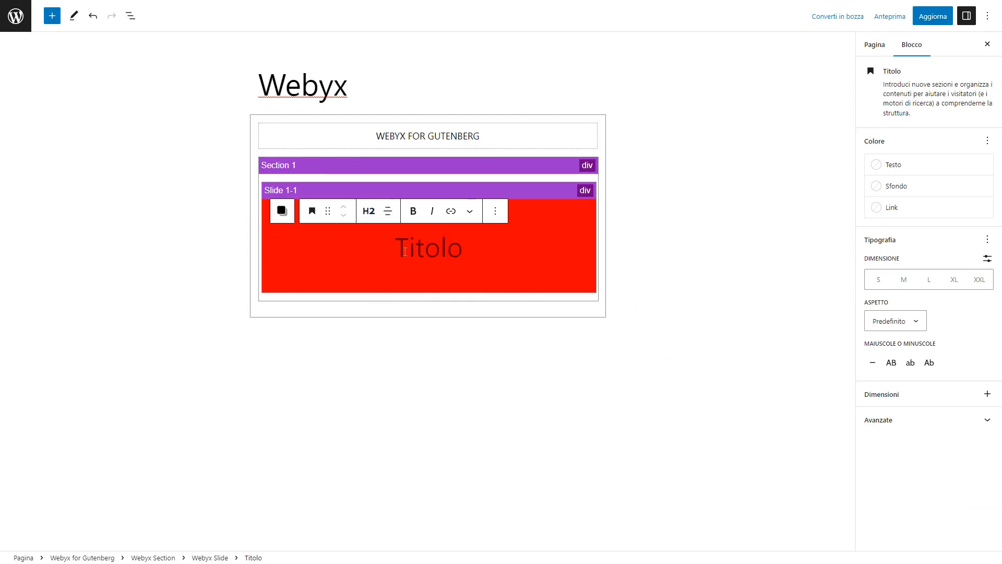
text(Slide)
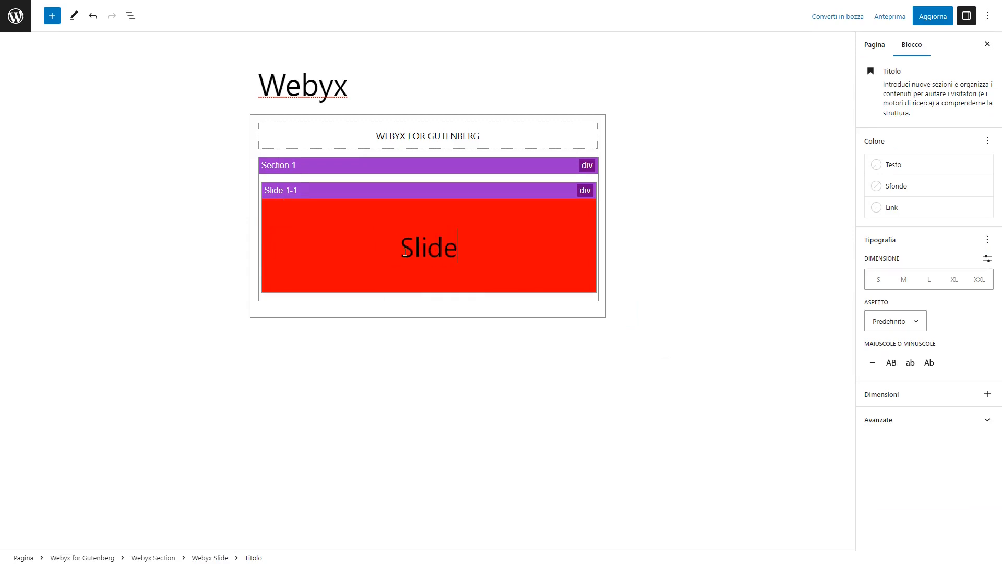
text( 1-1)
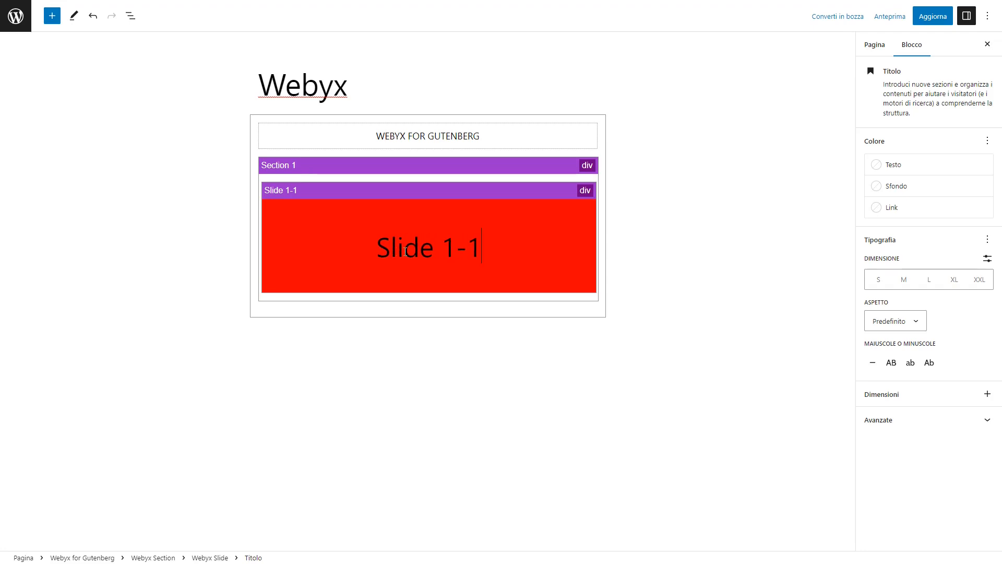
click(426, 192)
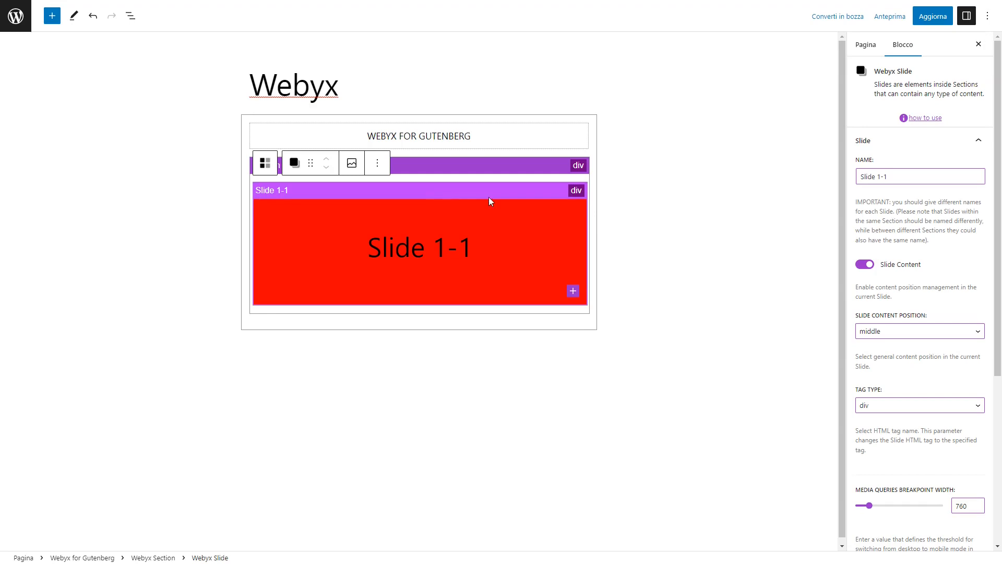
click(929, 17)
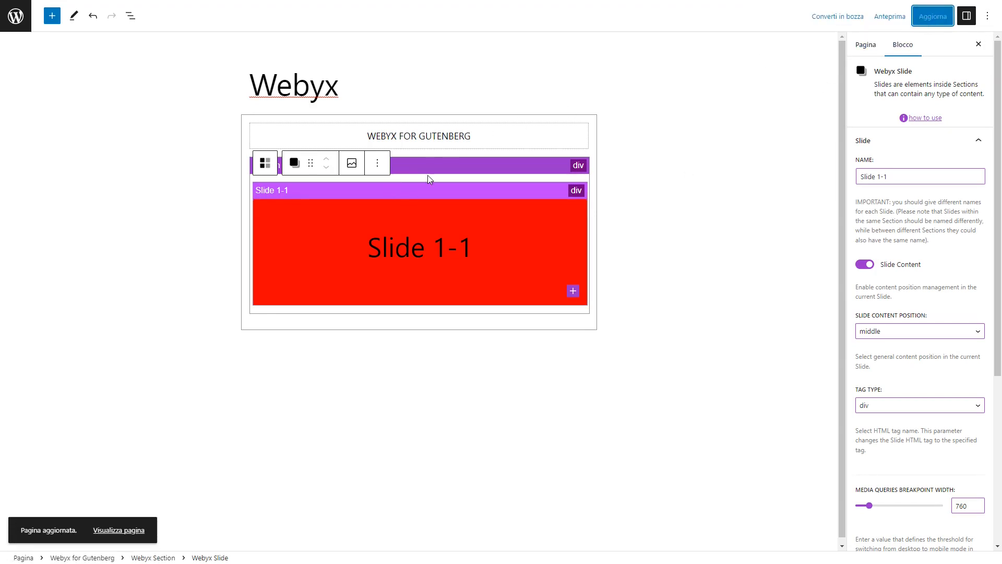
Add a second slide to Section 1 and name it "Slide 1-2".
click(437, 159)
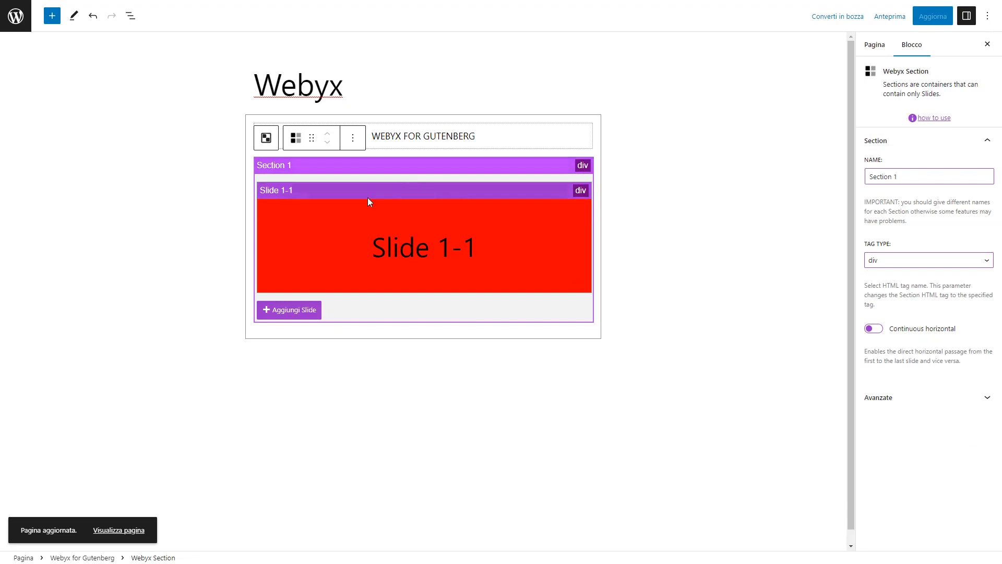
click(297, 309)
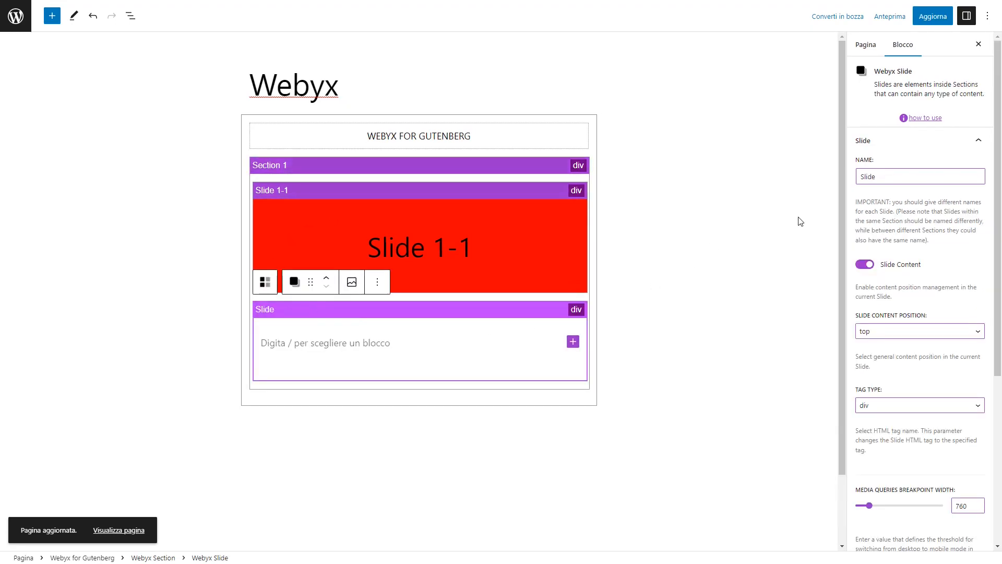
click(887, 176)
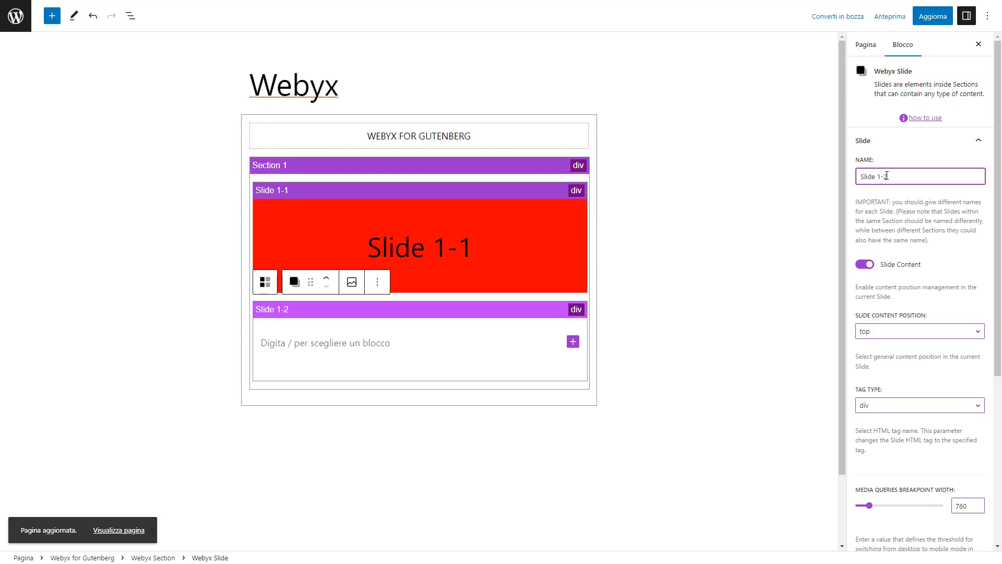
Set Slide 1-2's content position to middle and its background colour to bright green (#00FF37).
click(885, 335)
click(887, 353)
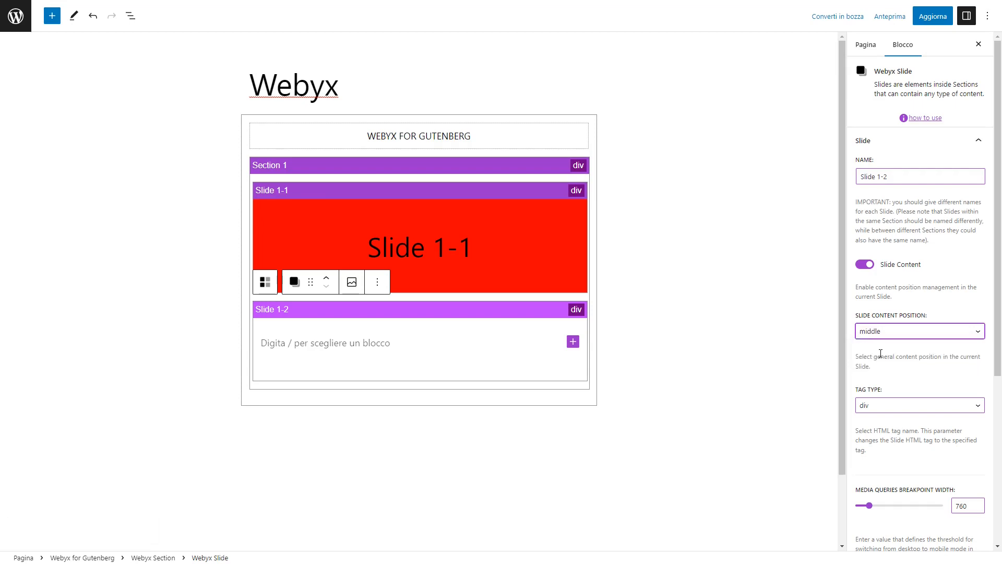
scroll(922, 345, down, 5)
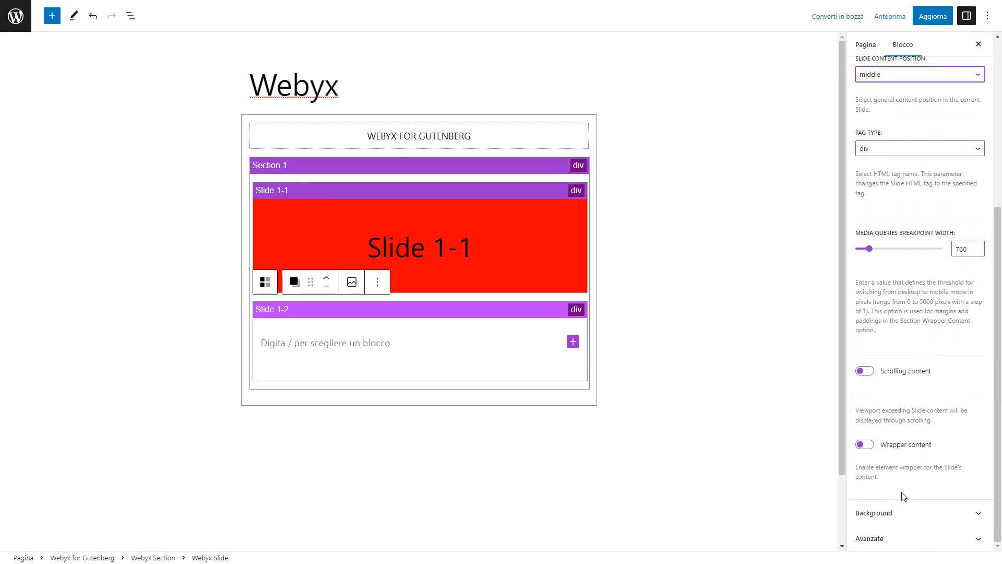
click(895, 515)
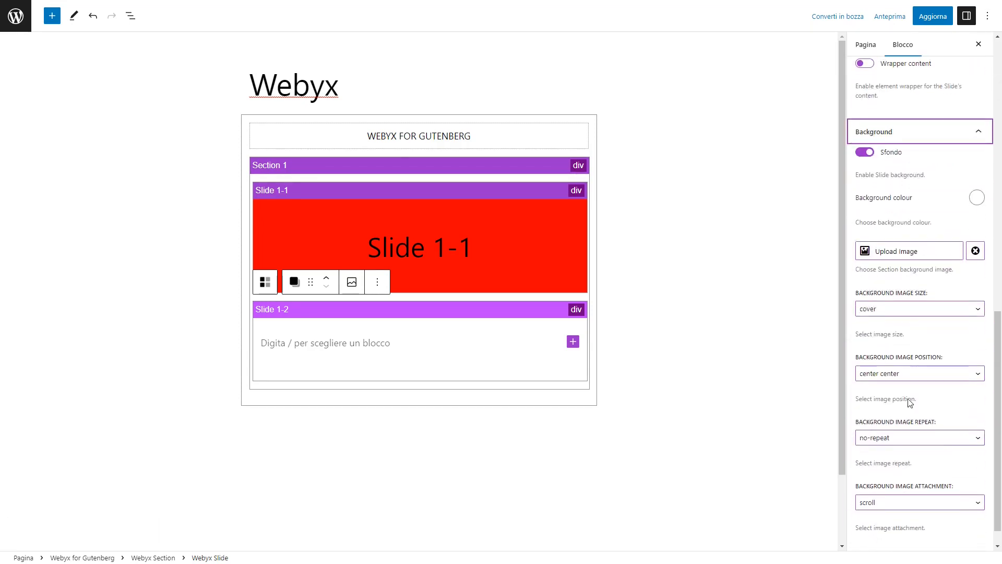
click(977, 201)
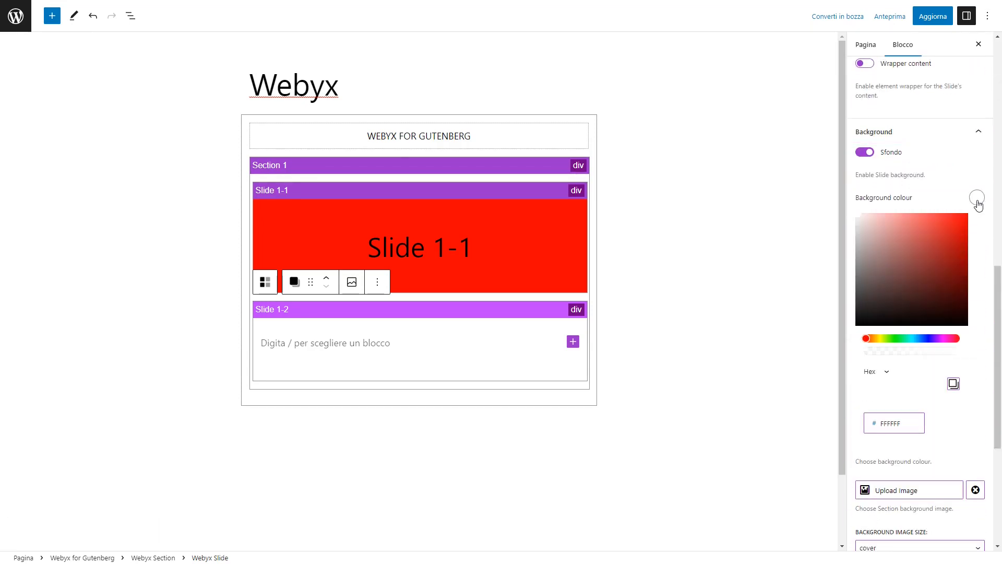
click(897, 338)
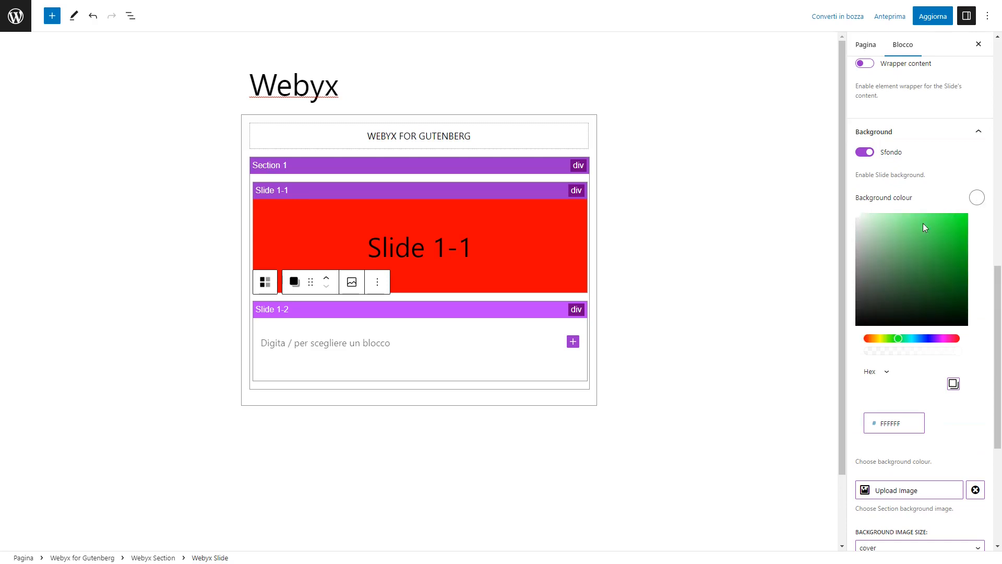
drag(863, 217, 966, 215)
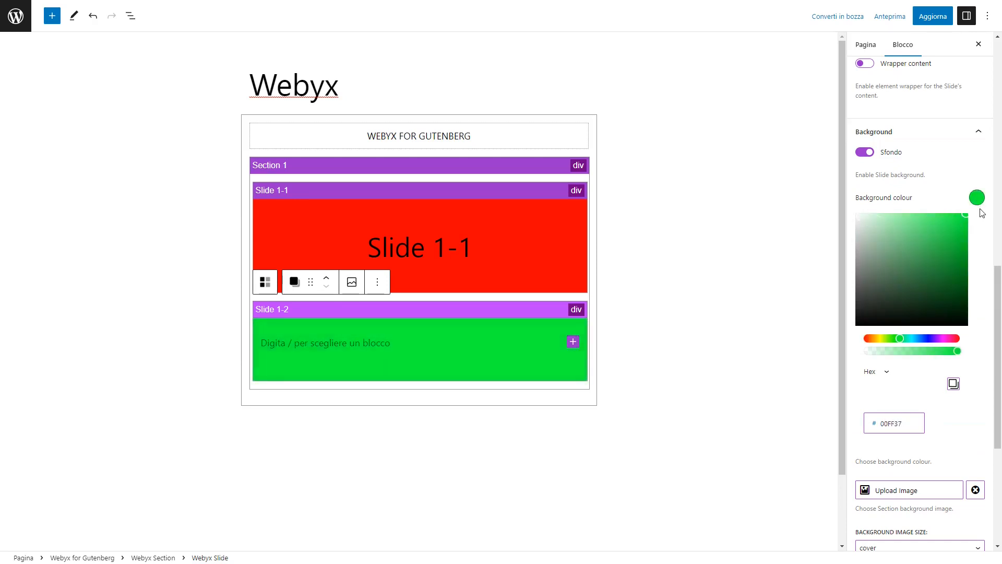
click(983, 202)
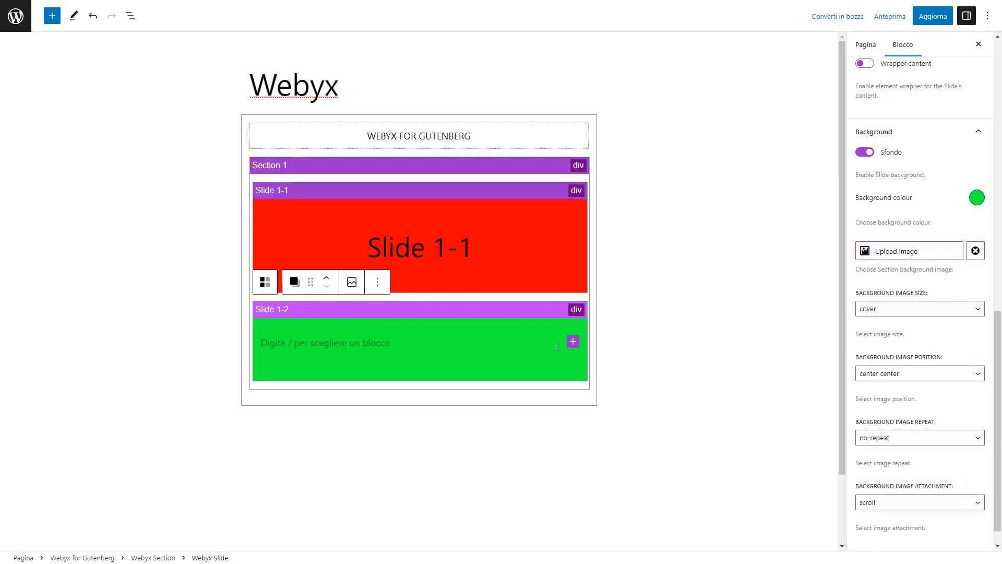
Add a centred heading reading "Slide 1-2" inside the green slide and update the page.
click(573, 342)
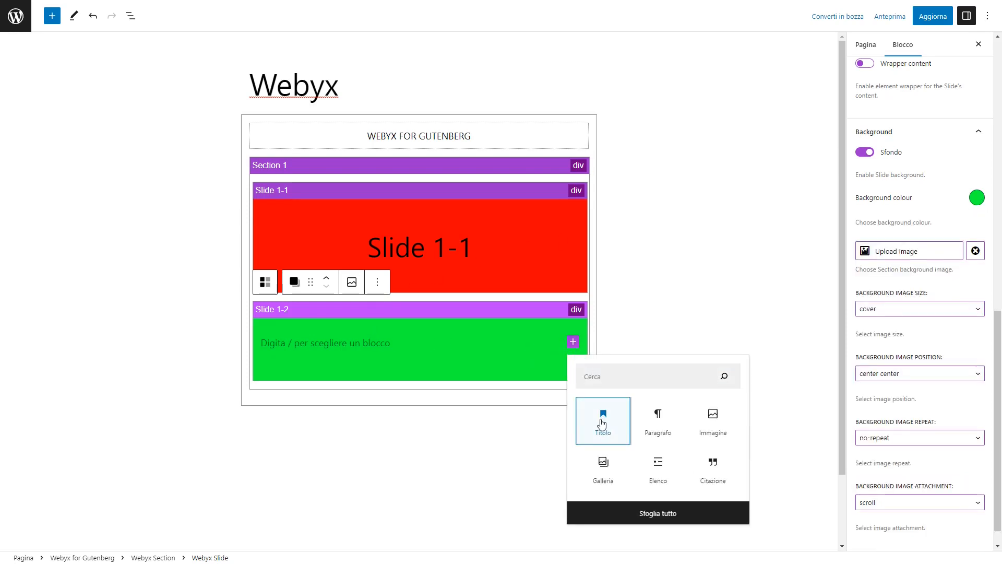
click(603, 423)
click(383, 329)
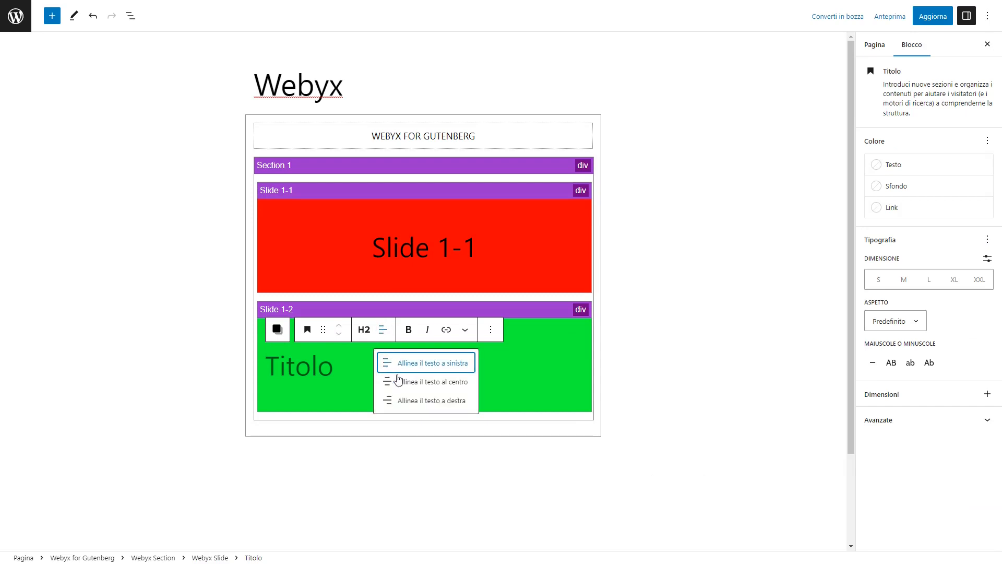
click(398, 381)
click(459, 365)
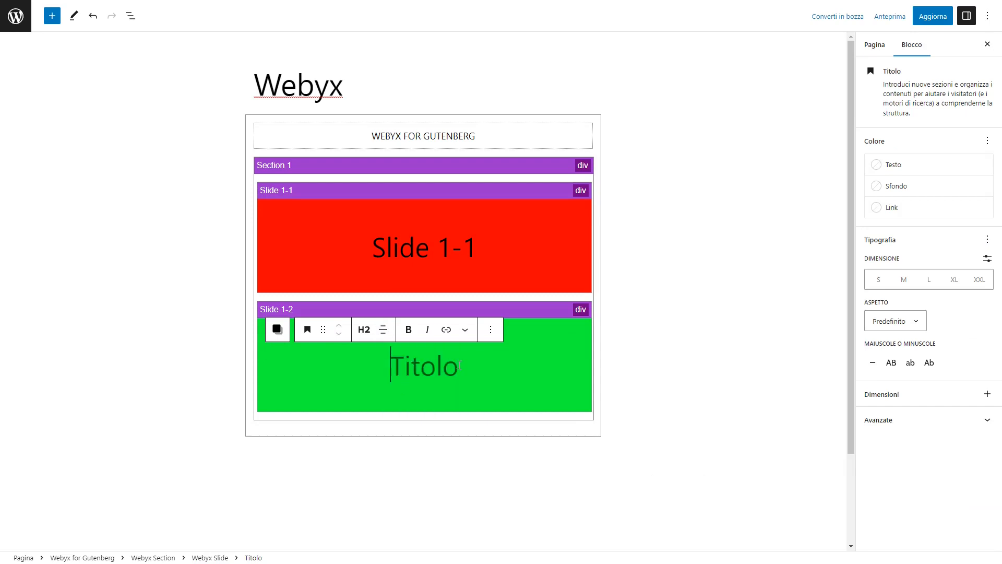
text(Slide )
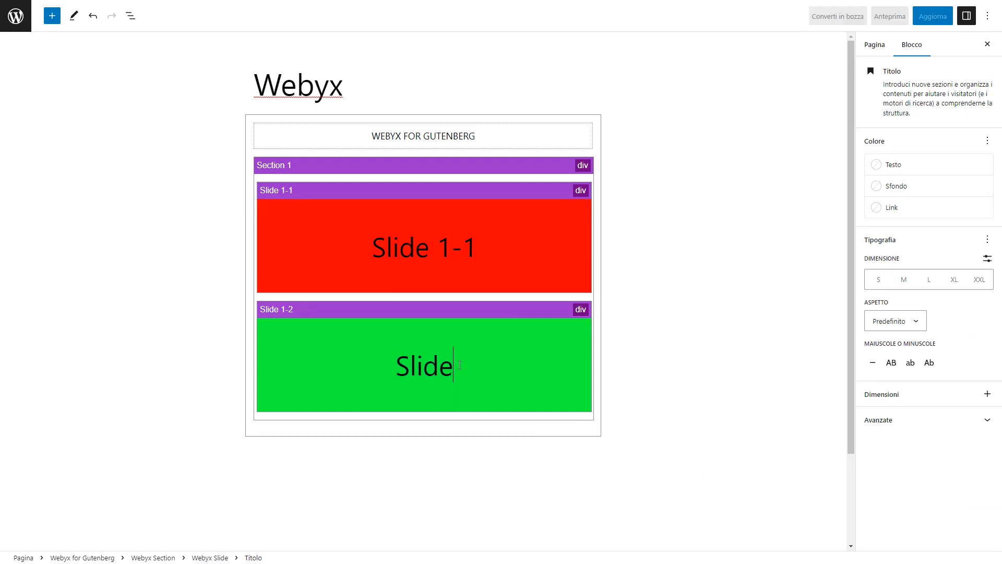
text(1-2)
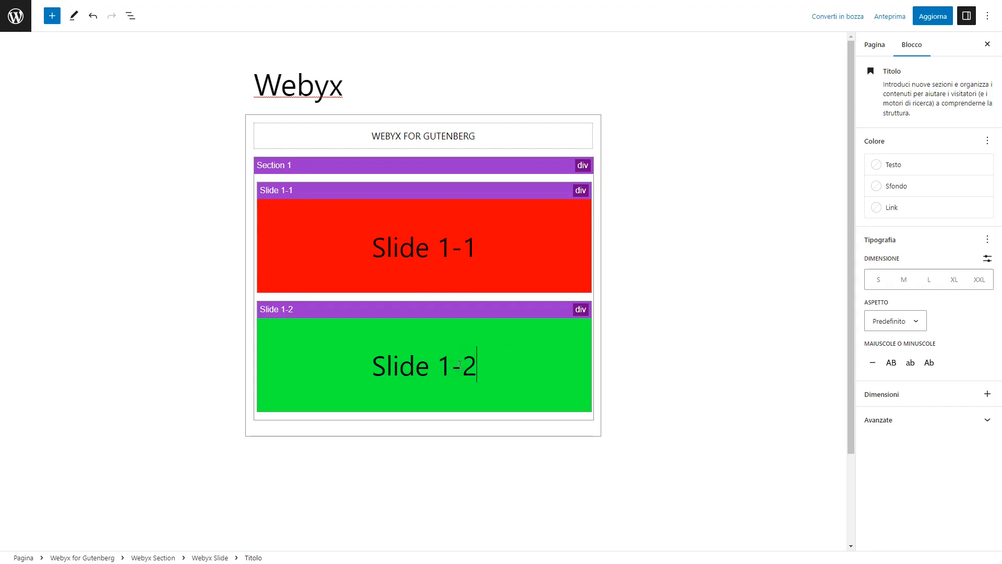
click(933, 21)
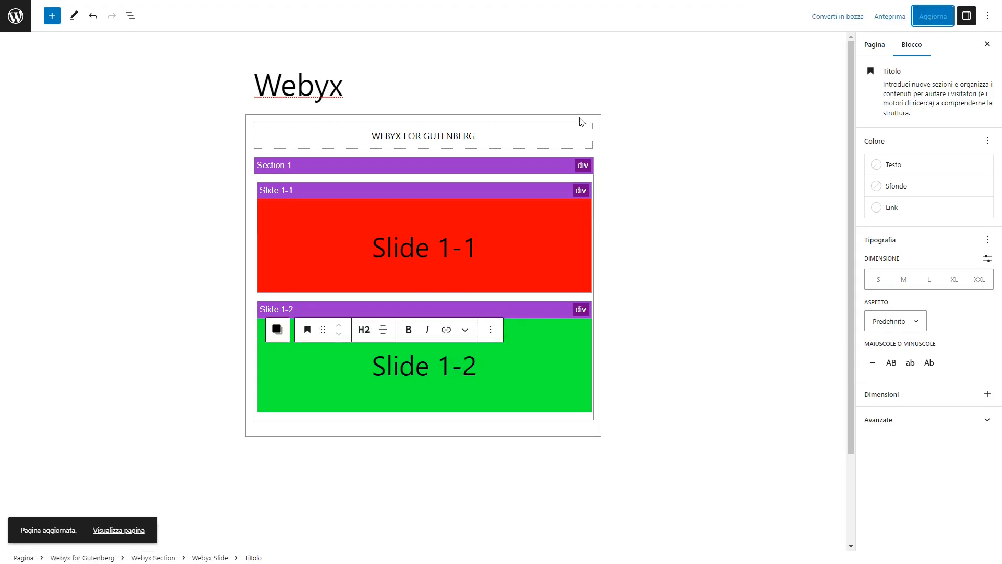
Add a new section to the Webyx for Gutenberg block below Section 1 and name it "Section 2".
click(456, 140)
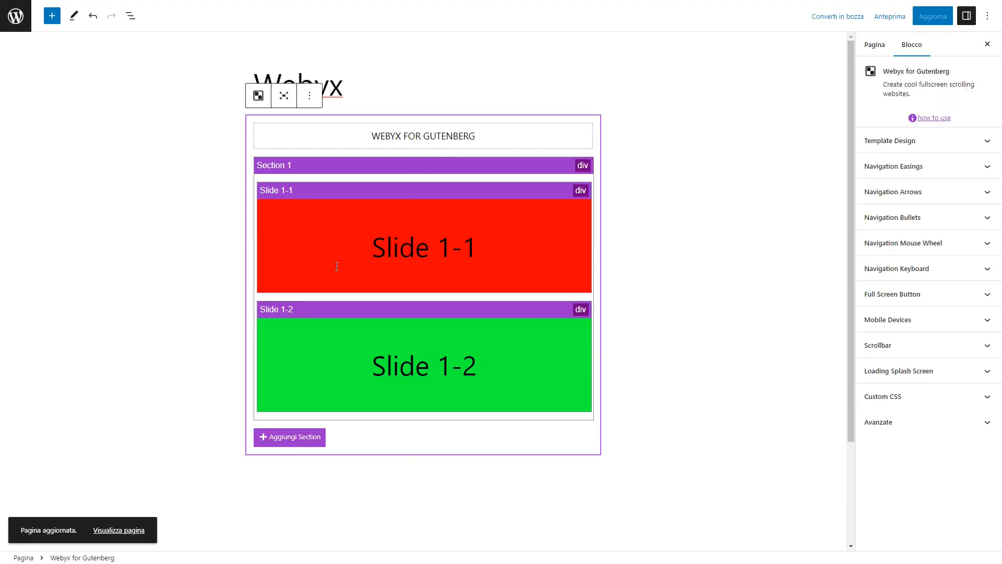
click(288, 443)
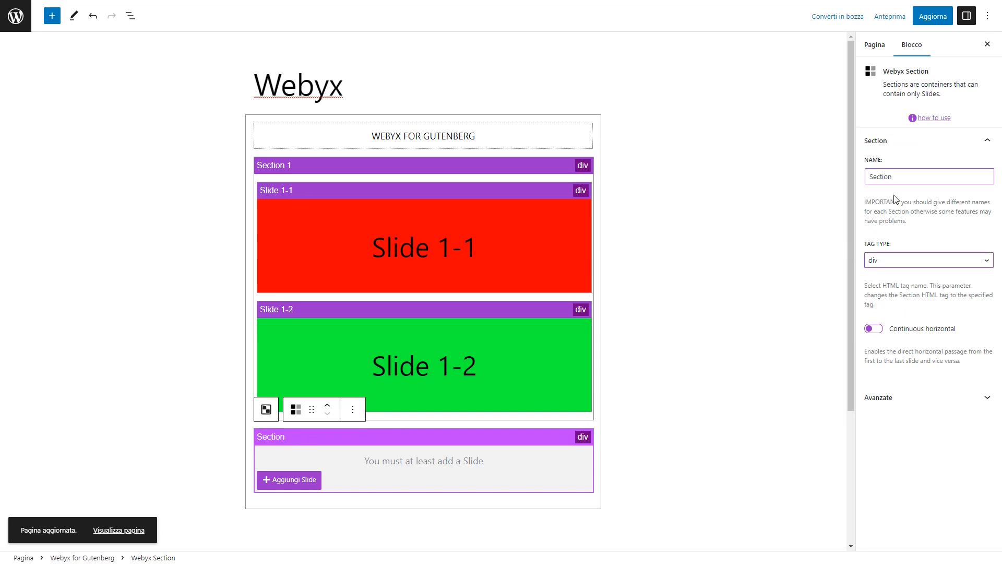
click(904, 177)
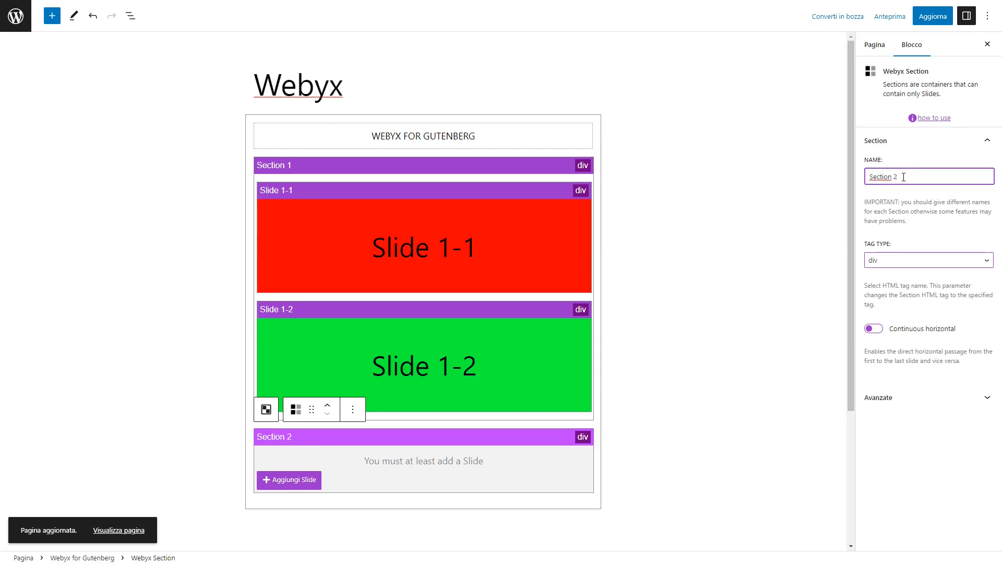
text(2)
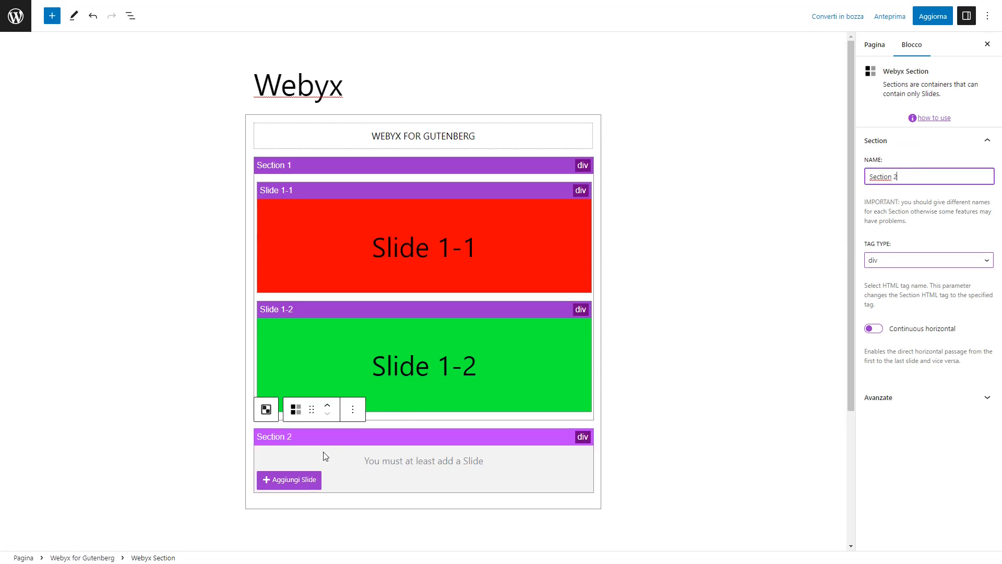
Add a slide named "Slide 2-1" to Section 2 with its slide content position set to middle.
click(305, 479)
scroll(321, 470, down, 2)
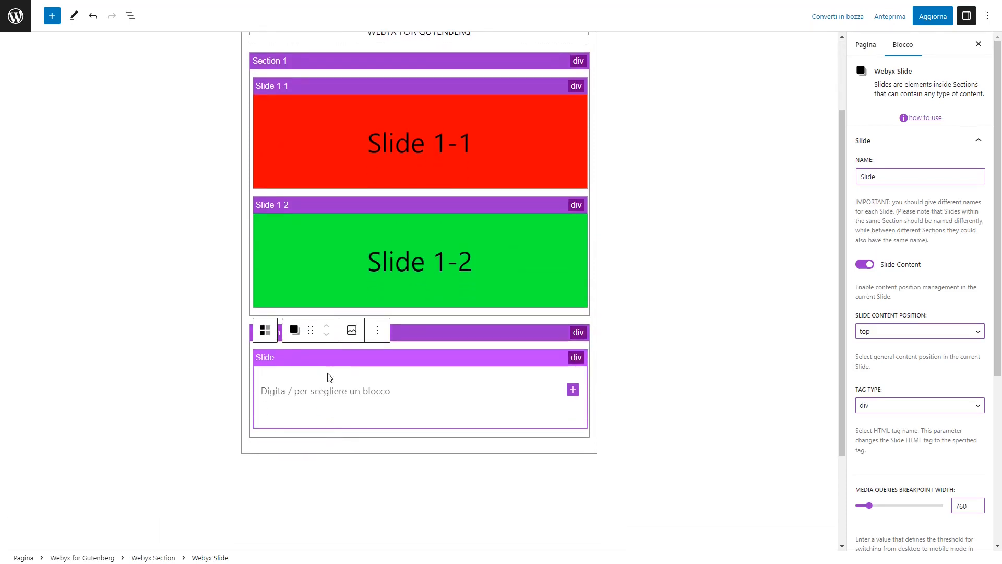
click(890, 177)
text(2-1)
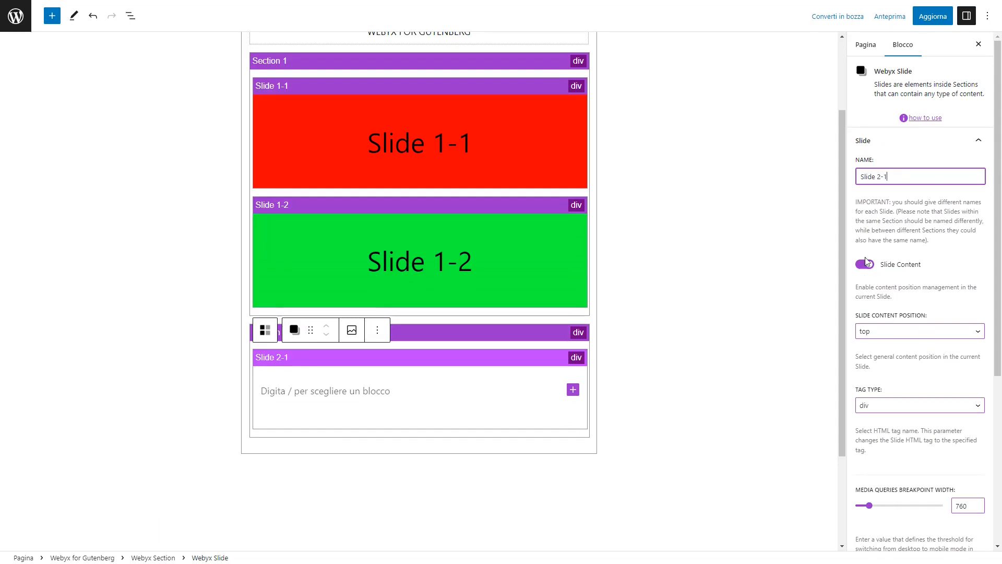
click(905, 331)
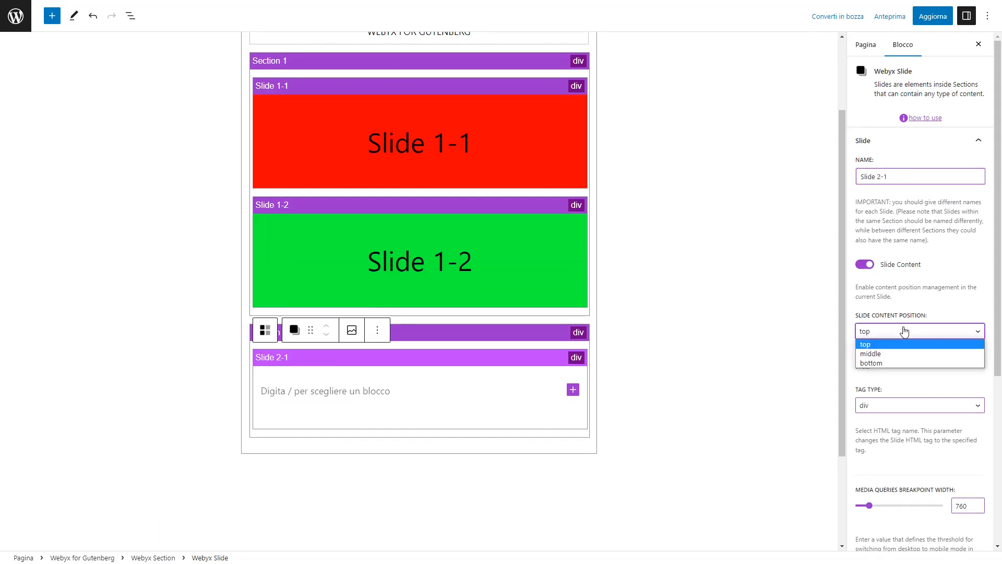
click(879, 354)
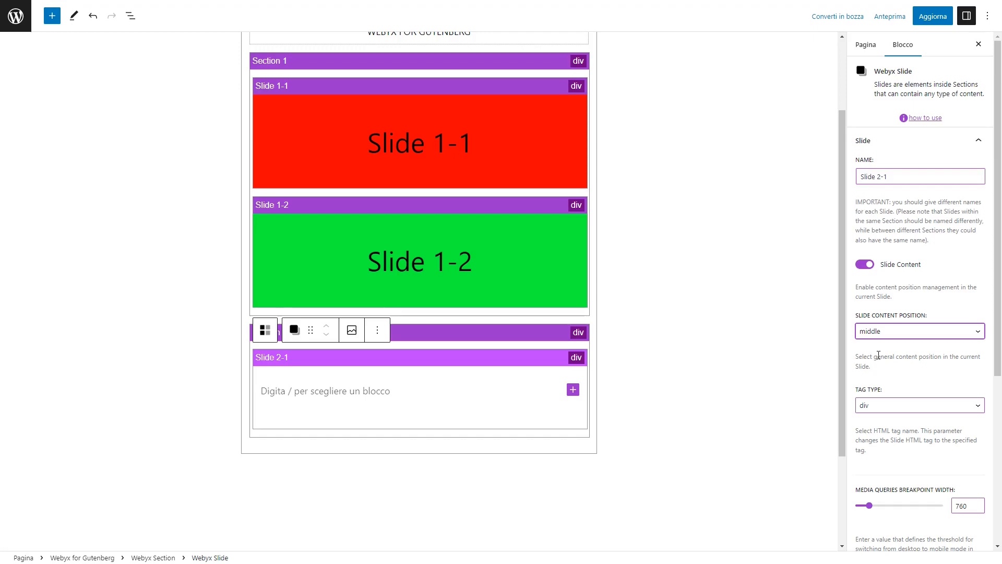
Set the background colour of Slide 2-1 to blue (#3200FC).
scroll(951, 374, down, 5)
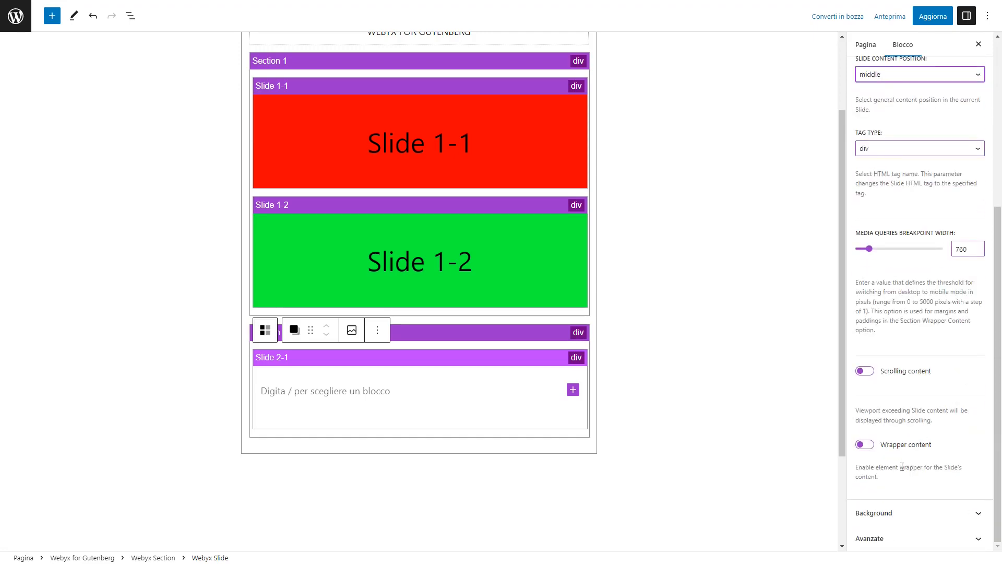
click(903, 513)
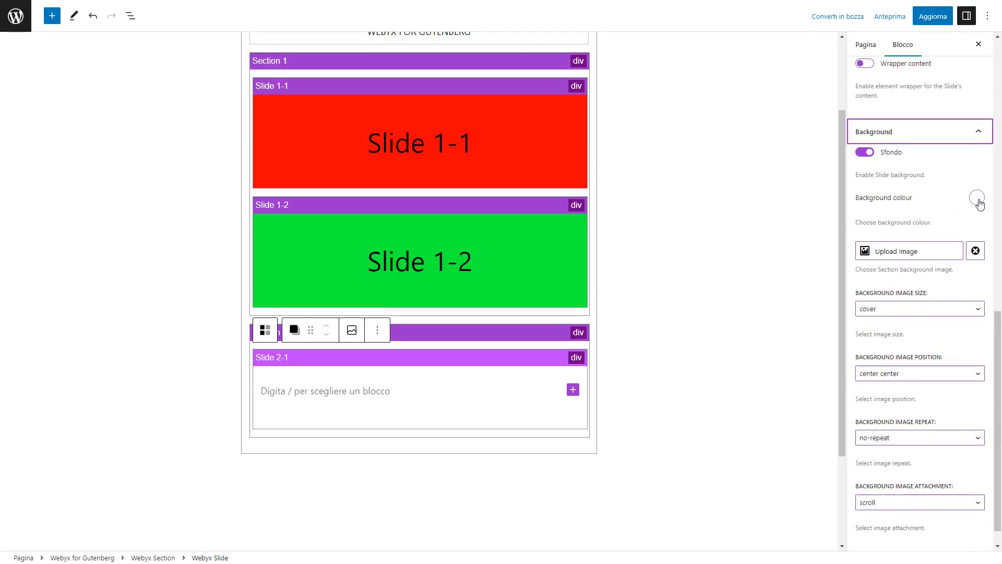
click(978, 198)
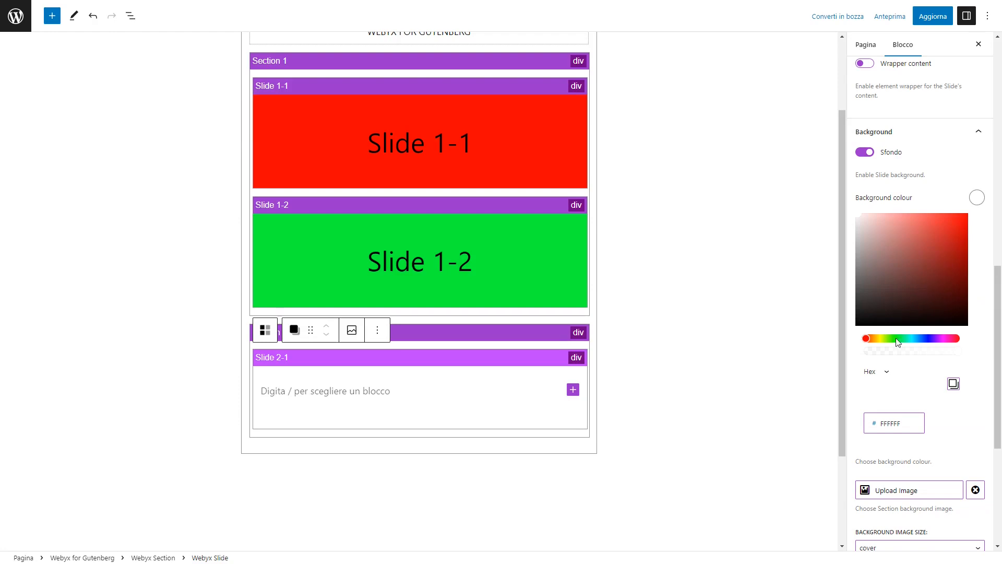
click(930, 338)
drag(913, 252, 973, 213)
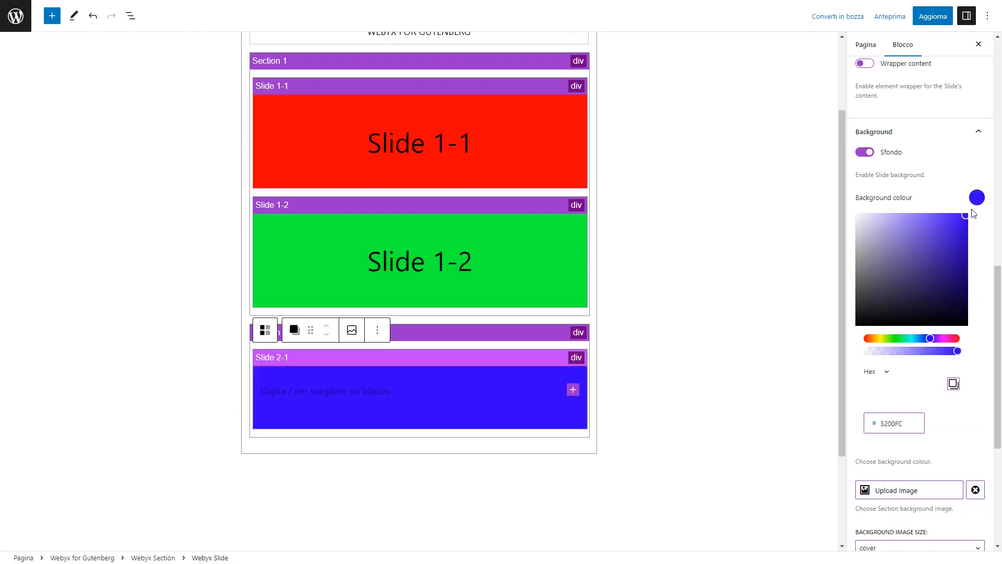
click(977, 198)
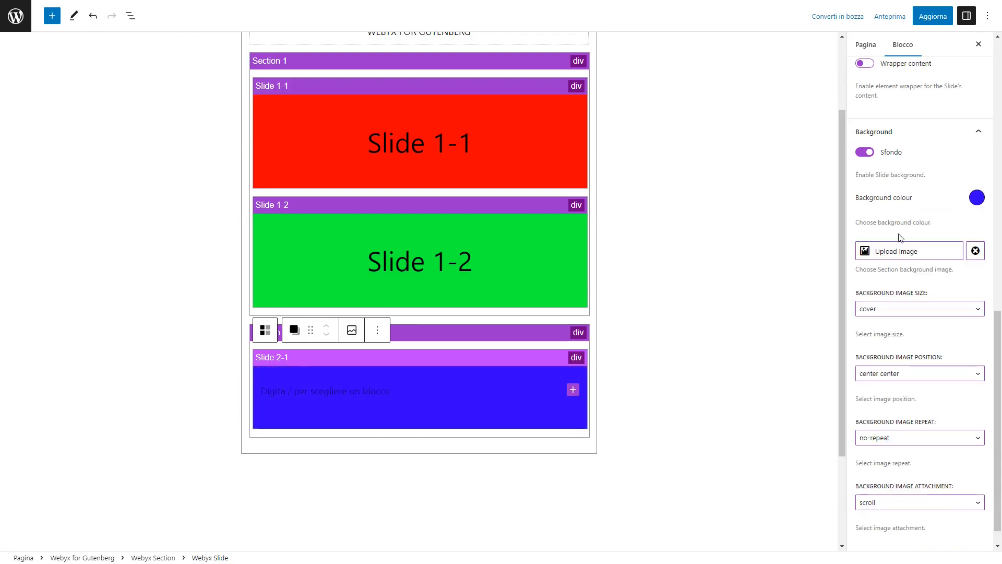
Add a centred heading reading "Slide 2-1" inside the blue slide and update the page.
click(574, 392)
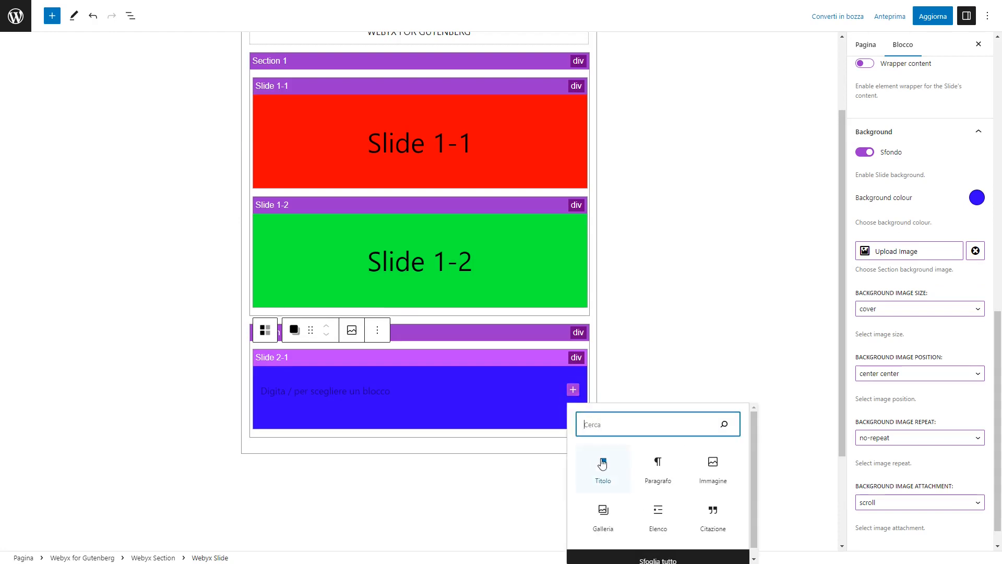
click(602, 468)
click(384, 386)
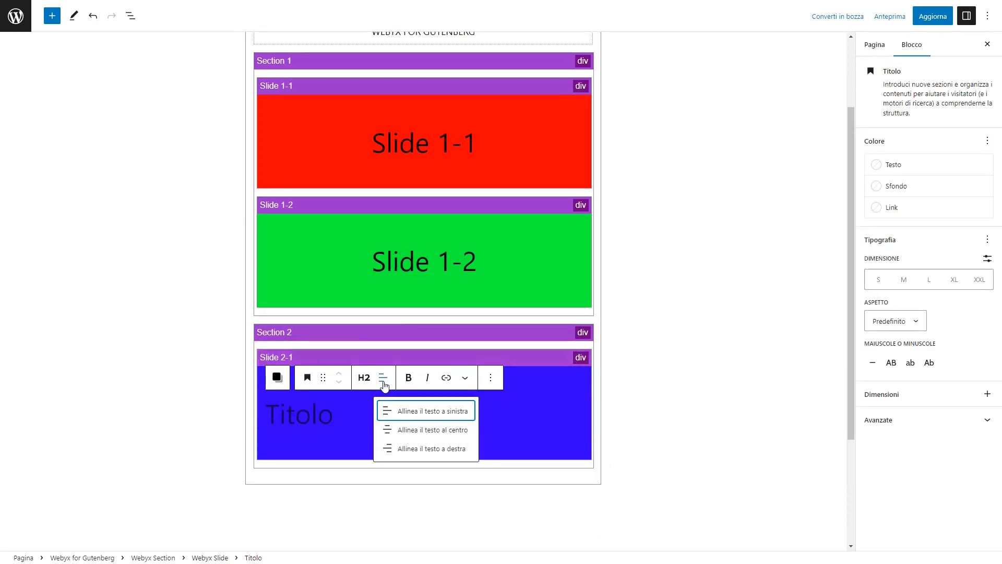
click(388, 427)
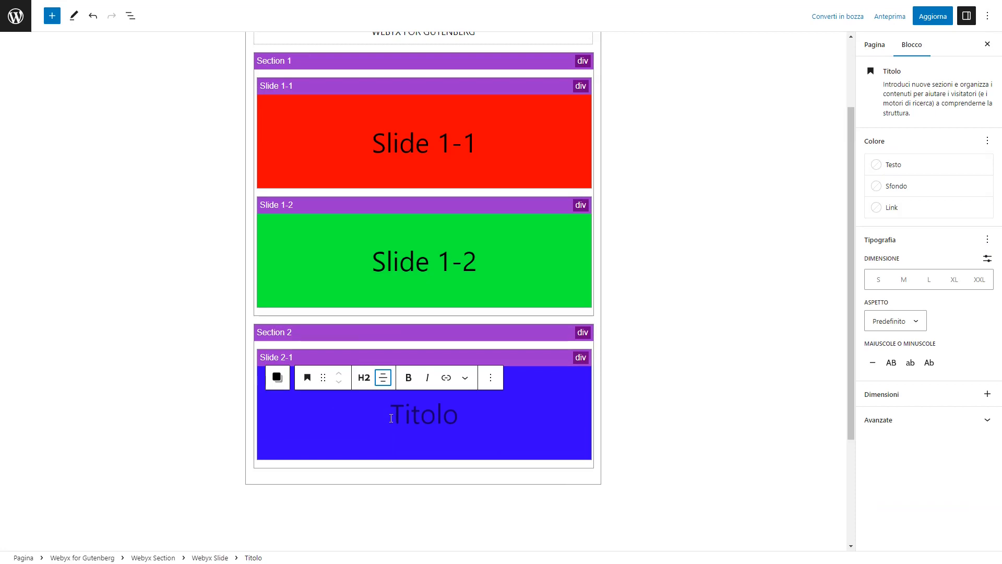
click(391, 418)
text(Sl)
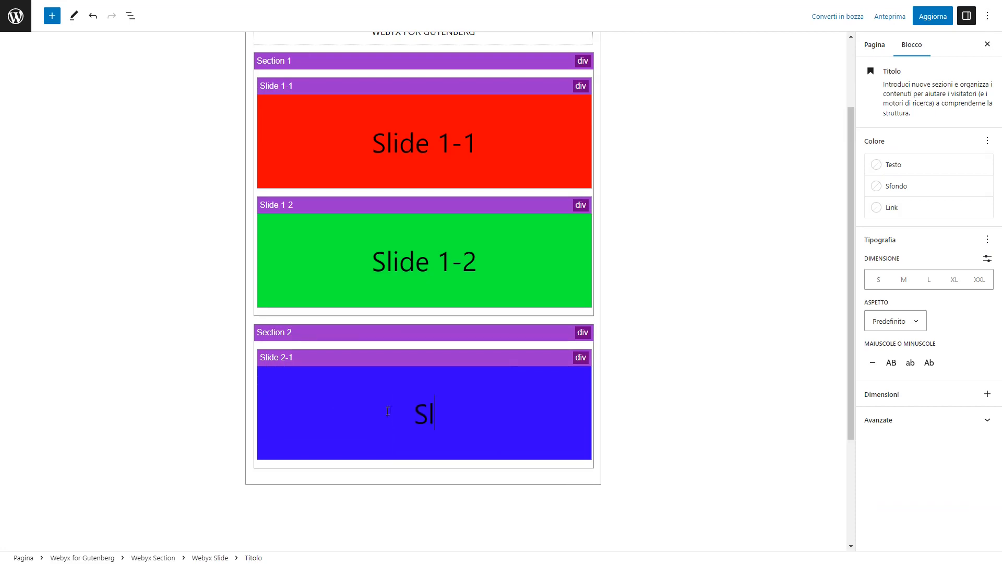
text(ide 2-1)
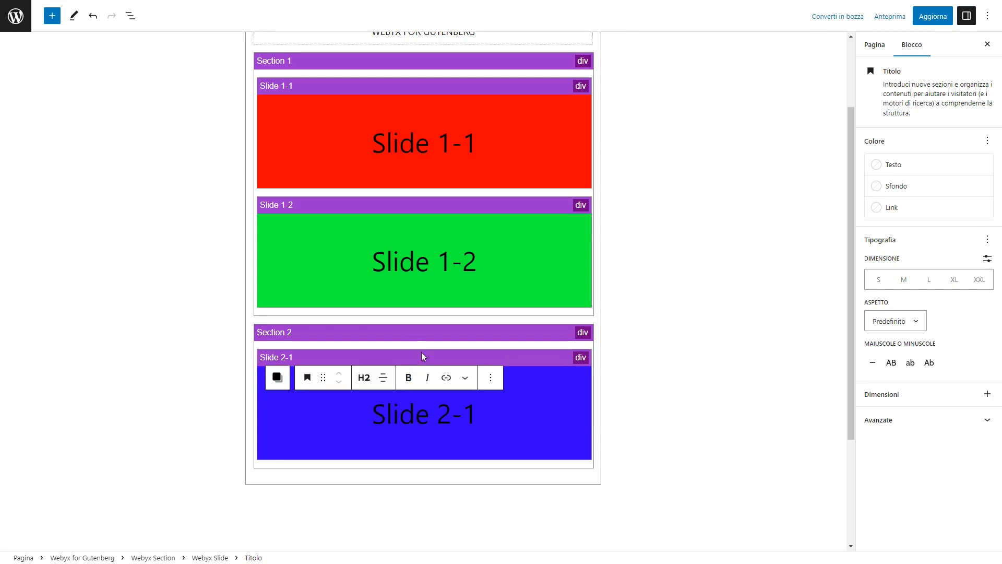
click(421, 352)
click(926, 16)
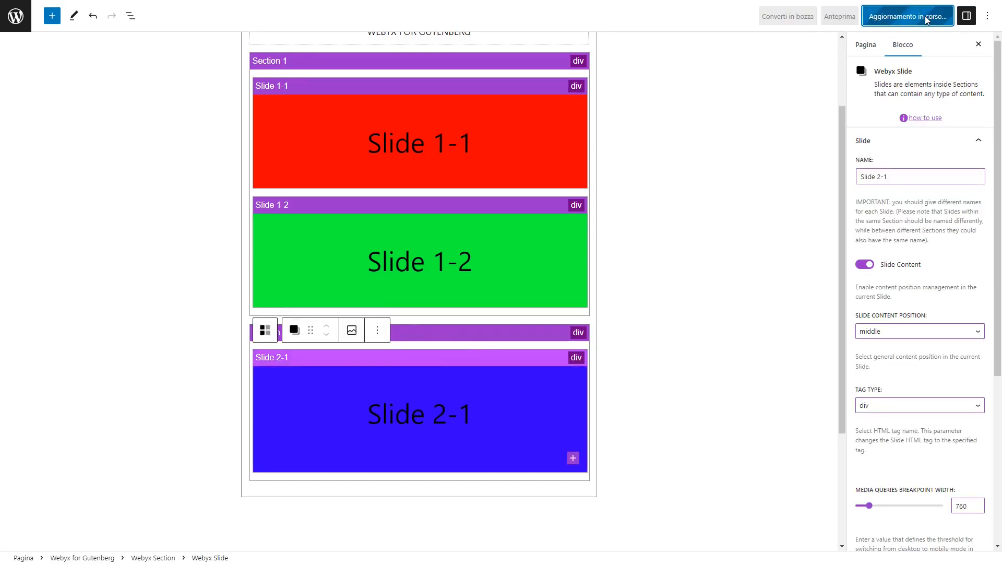
Add a second slide to Section 2 and name it "Slide 2-2".
click(473, 327)
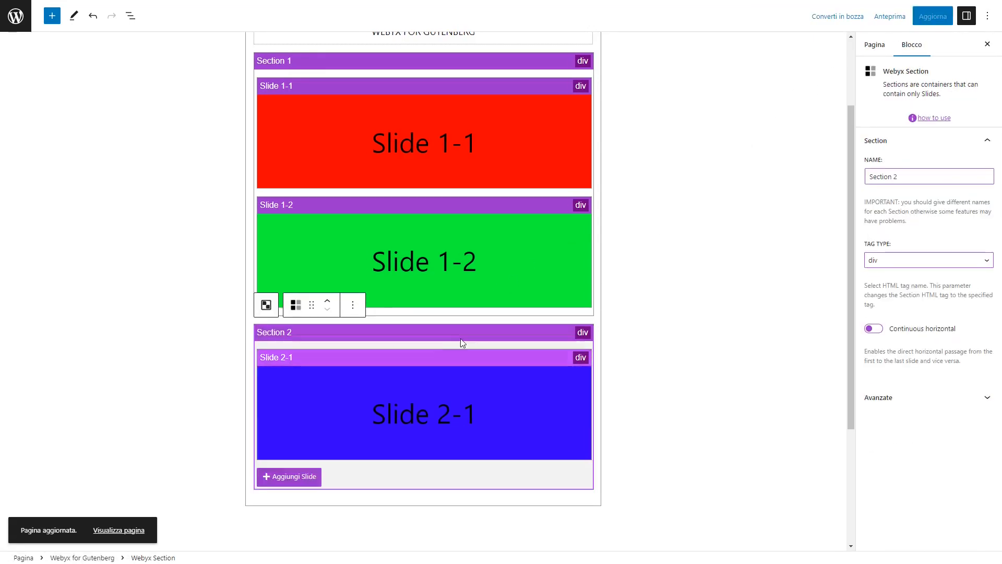
click(292, 481)
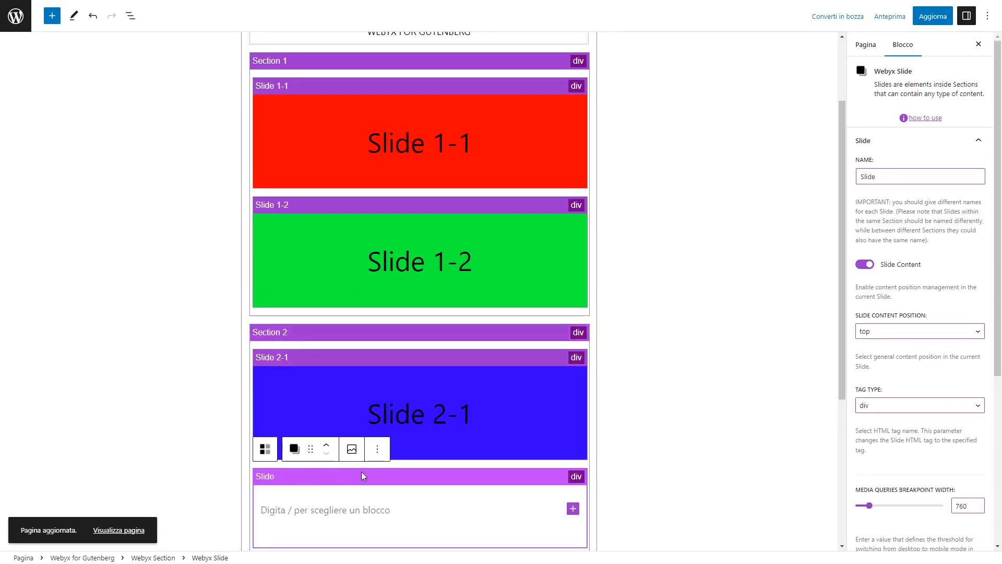
click(939, 175)
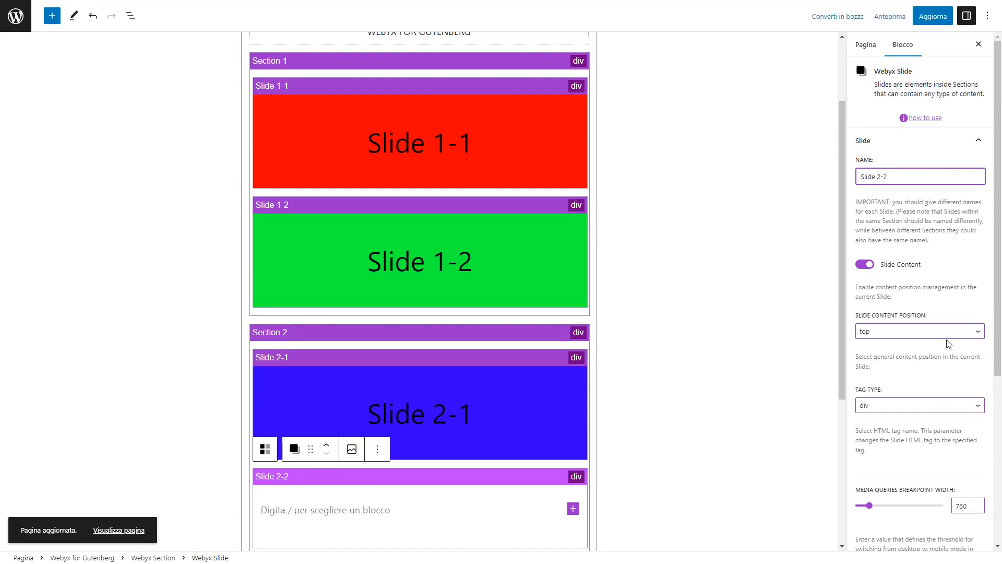
Set Slide 2-2's content position to middle and its background colour to magenta.
click(969, 335)
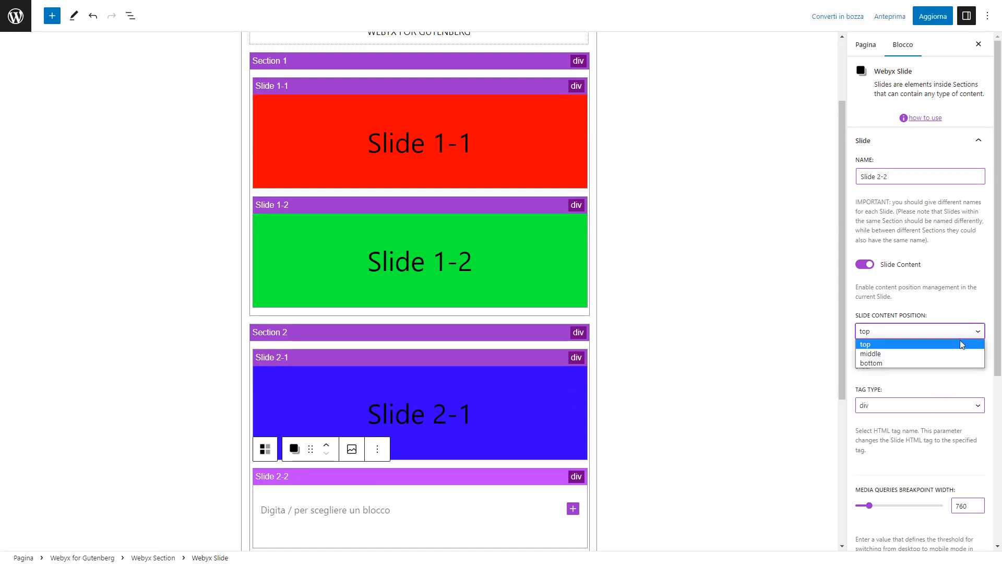
click(960, 351)
scroll(961, 380, down, 2)
scroll(961, 380, down, 3)
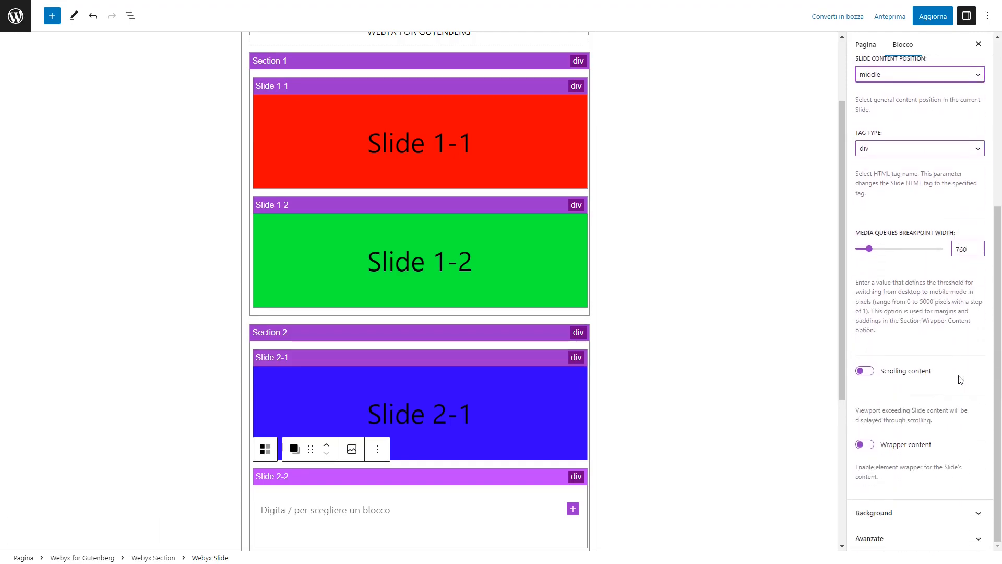
click(972, 514)
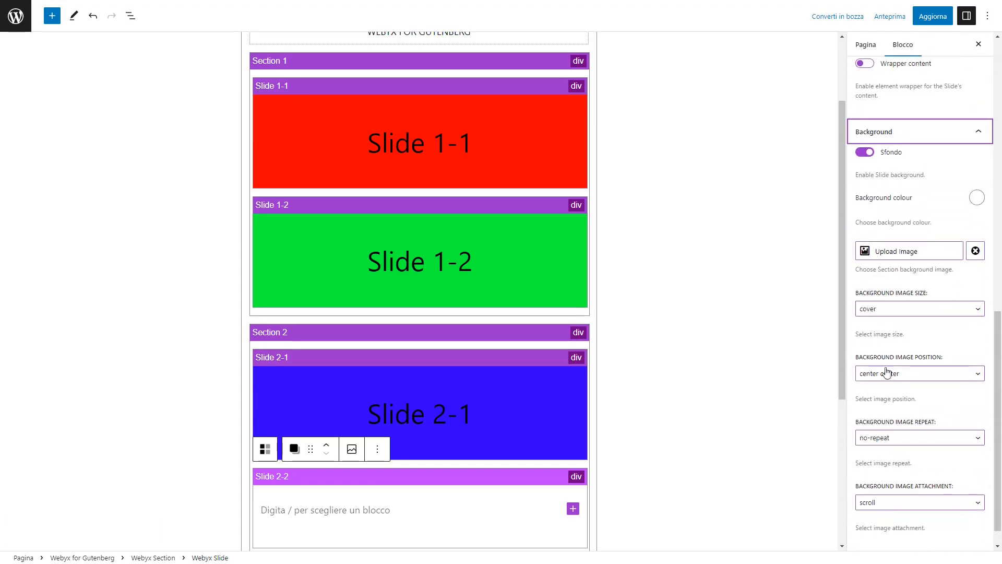
click(977, 198)
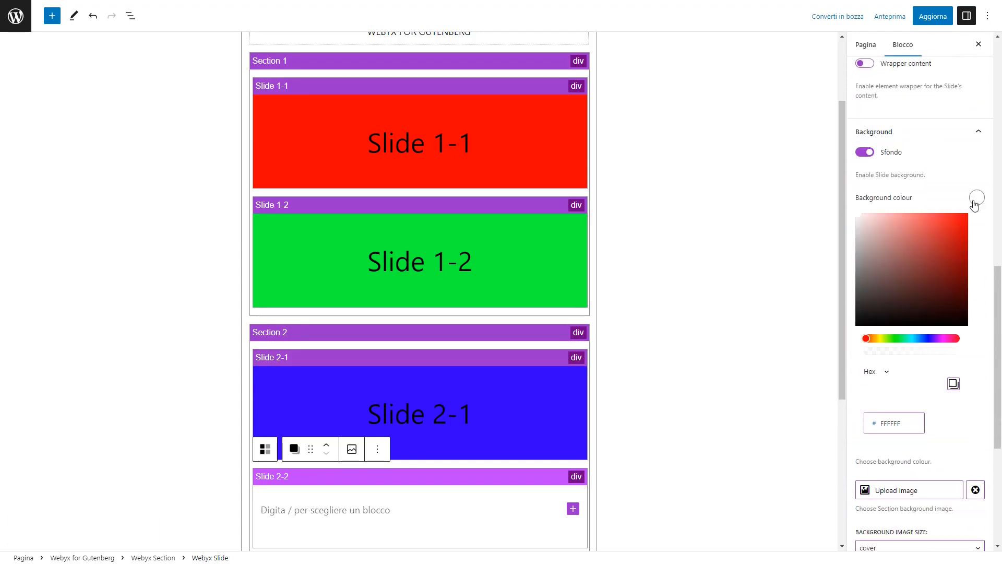
click(946, 338)
drag(945, 232, 974, 215)
click(979, 199)
Add a centred heading reading "Slide 2-2" inside the magenta slide and update the page.
scroll(445, 475, down, 3)
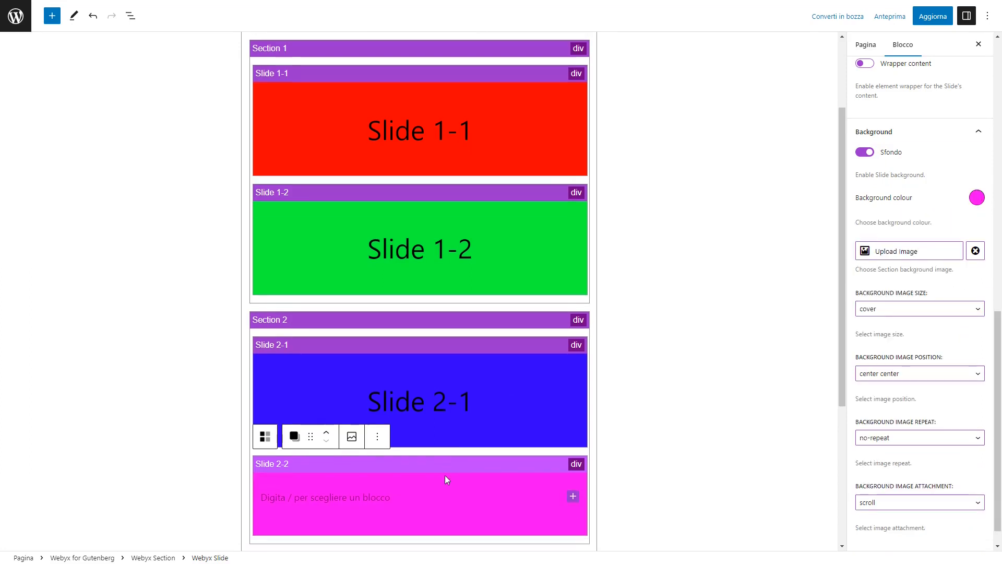
click(573, 353)
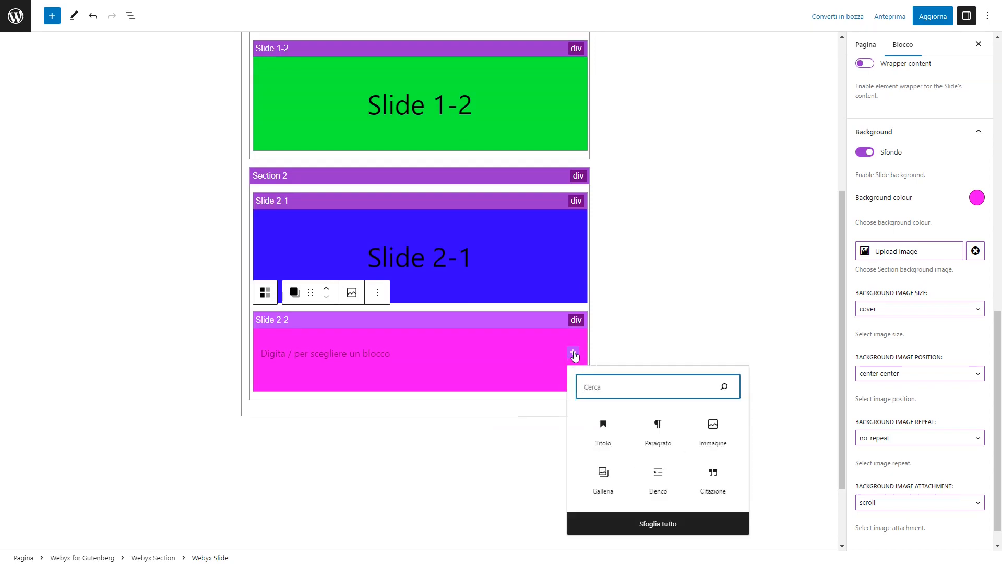
click(604, 435)
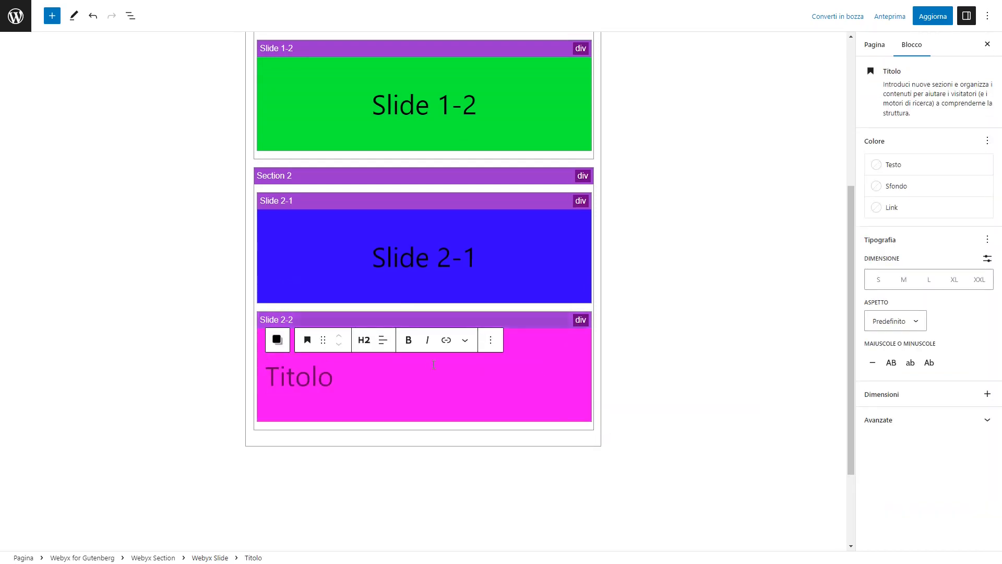
click(385, 342)
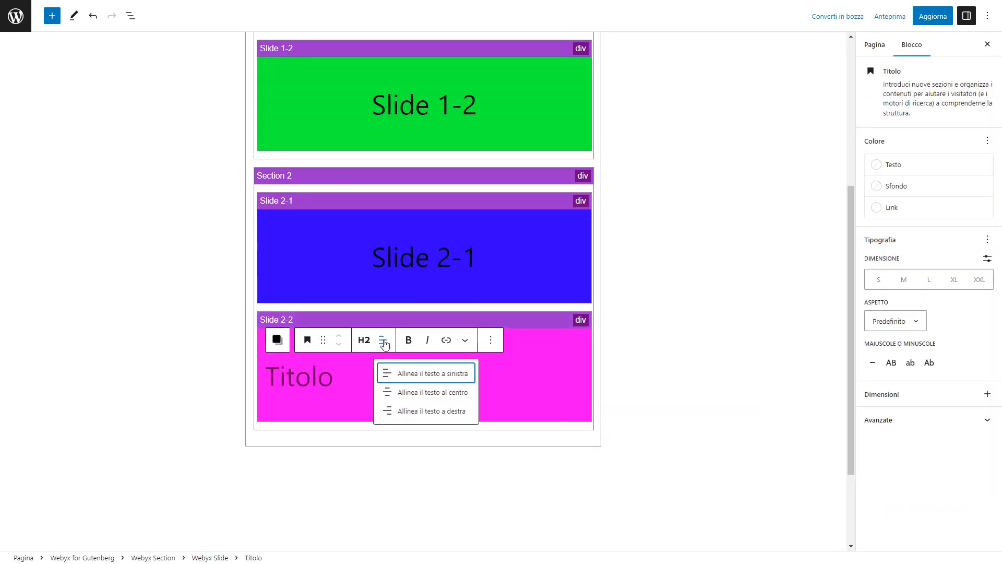
click(395, 393)
click(432, 379)
text(S)
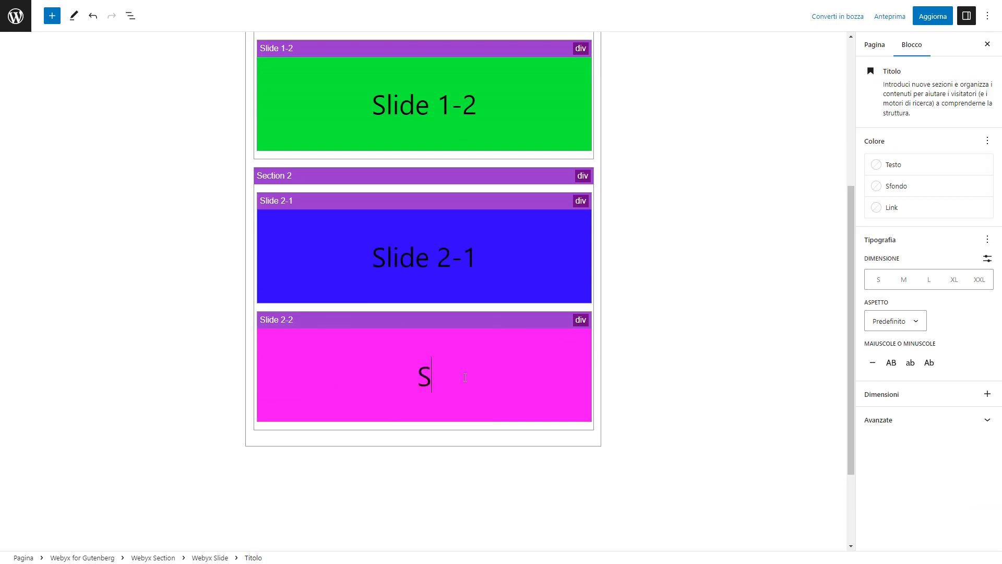
text(lide )
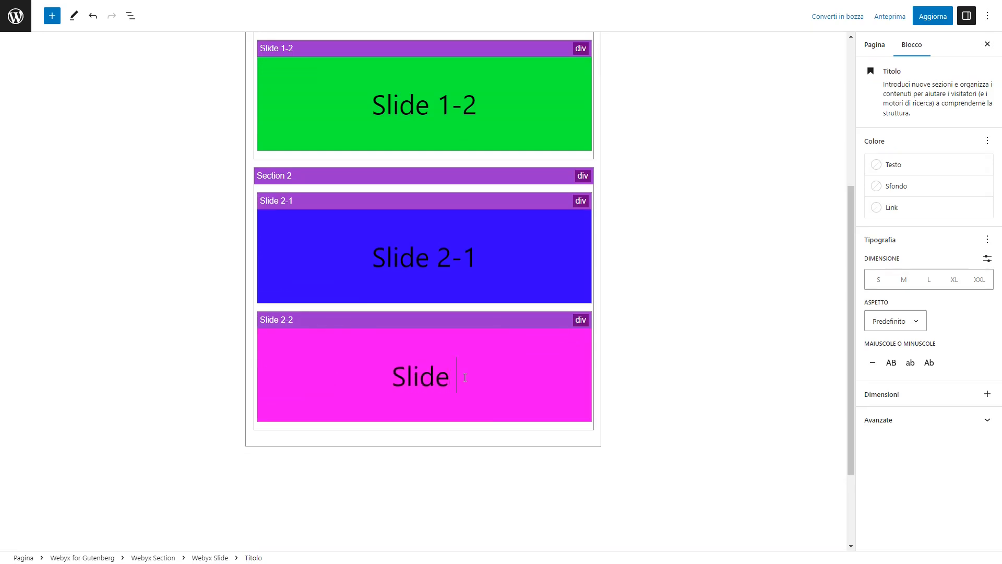
text(2-2)
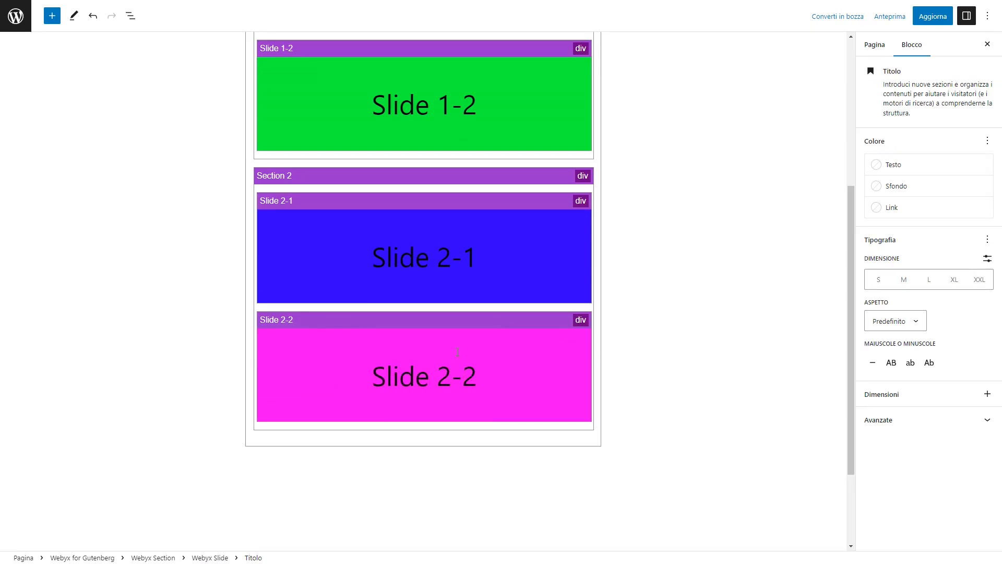
click(449, 322)
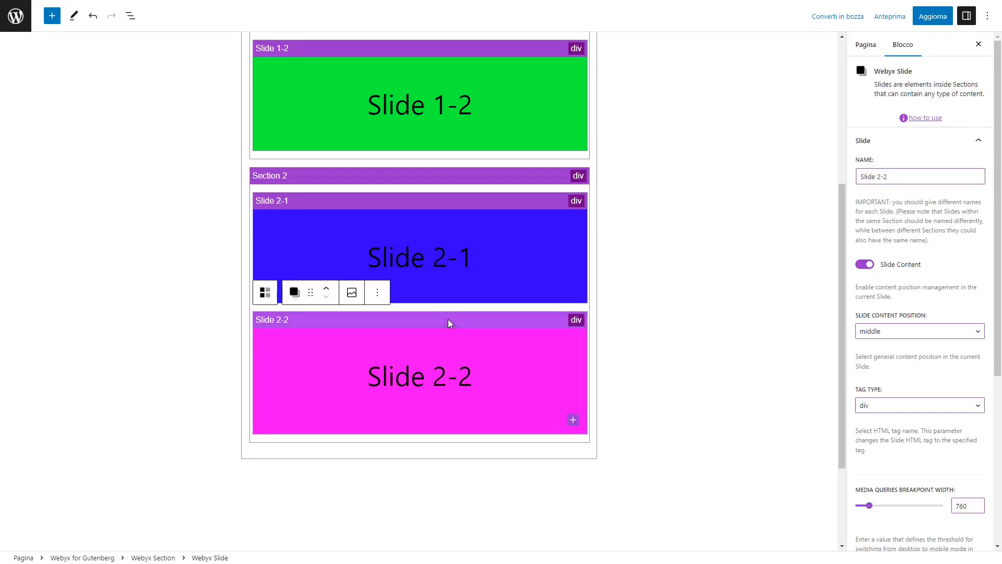
click(933, 16)
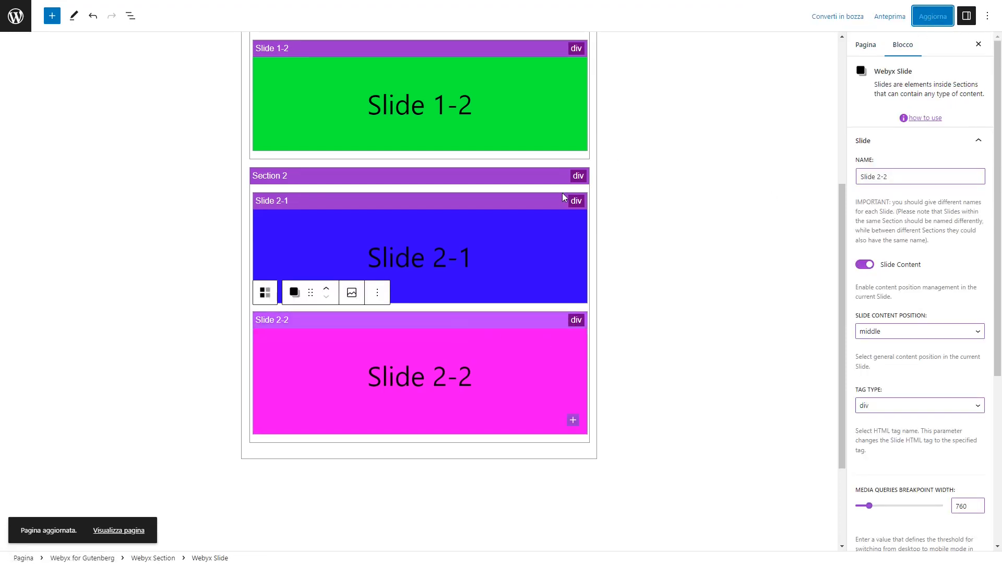
Review the navigation arrows and fixed arrows options of the whole Webyx for Gutenberg block.
scroll(562, 197, up, 5)
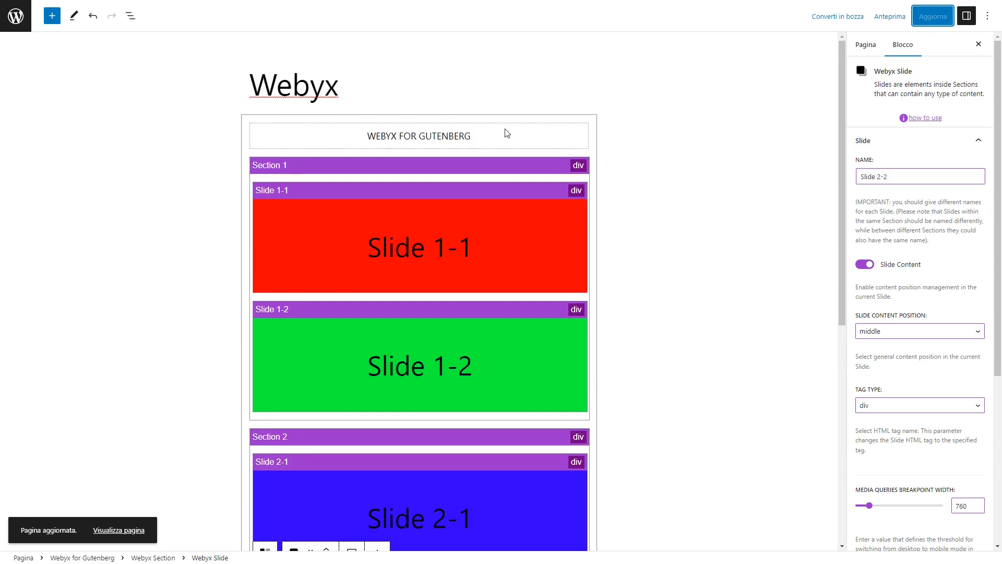
click(506, 133)
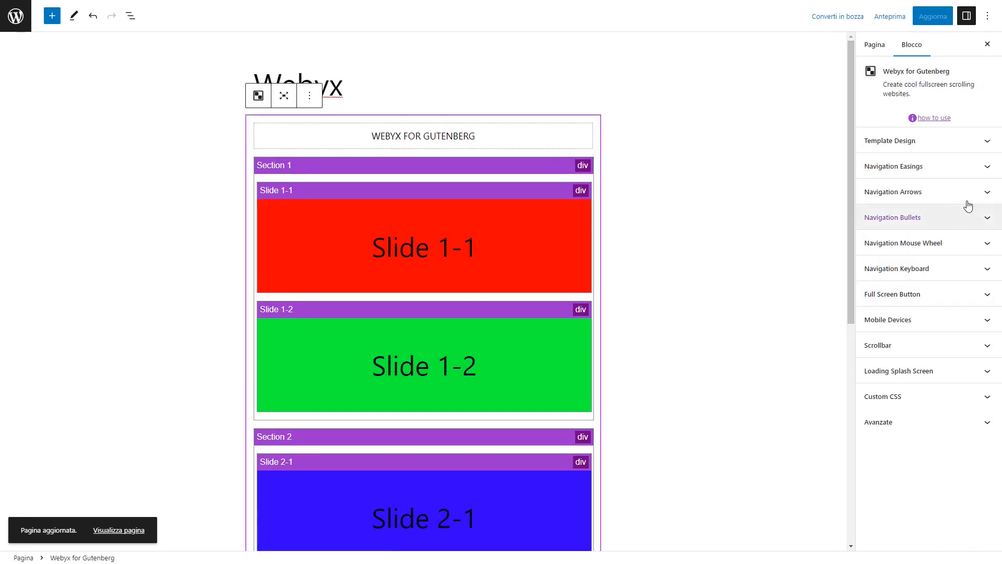
click(987, 193)
scroll(964, 192, down, 2)
scroll(964, 192, up, 2)
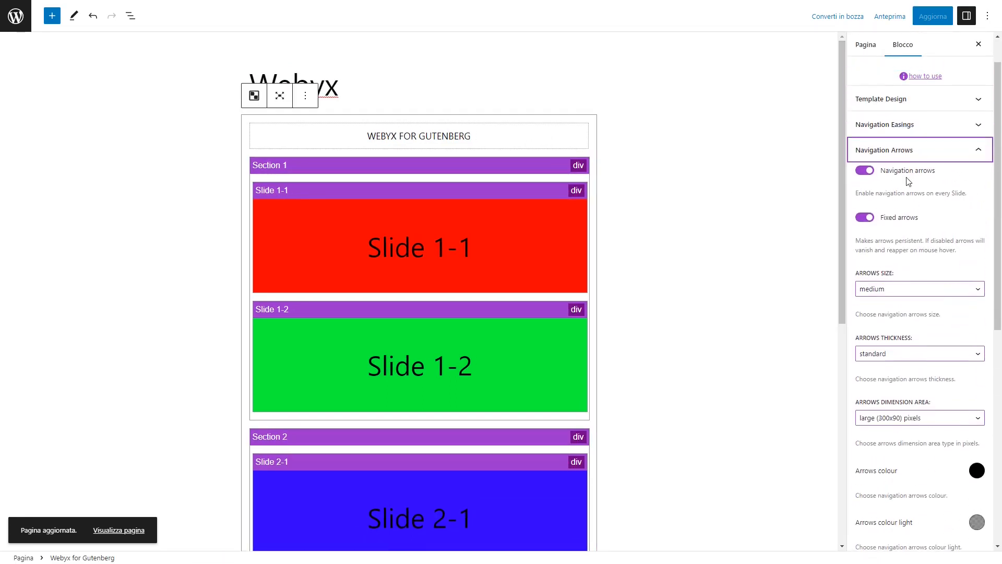
click(887, 175)
drag(888, 176, 934, 178)
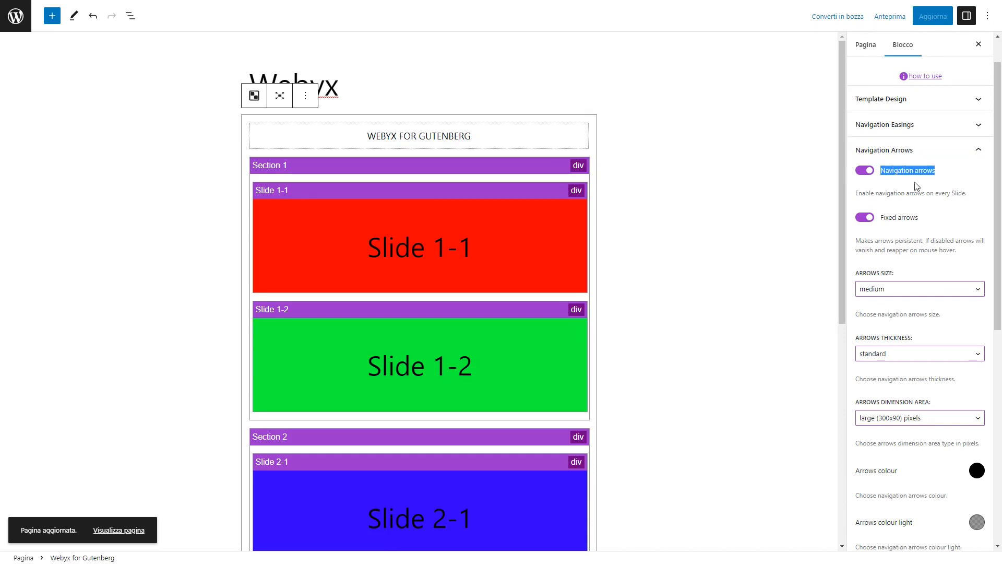
drag(883, 226, 922, 221)
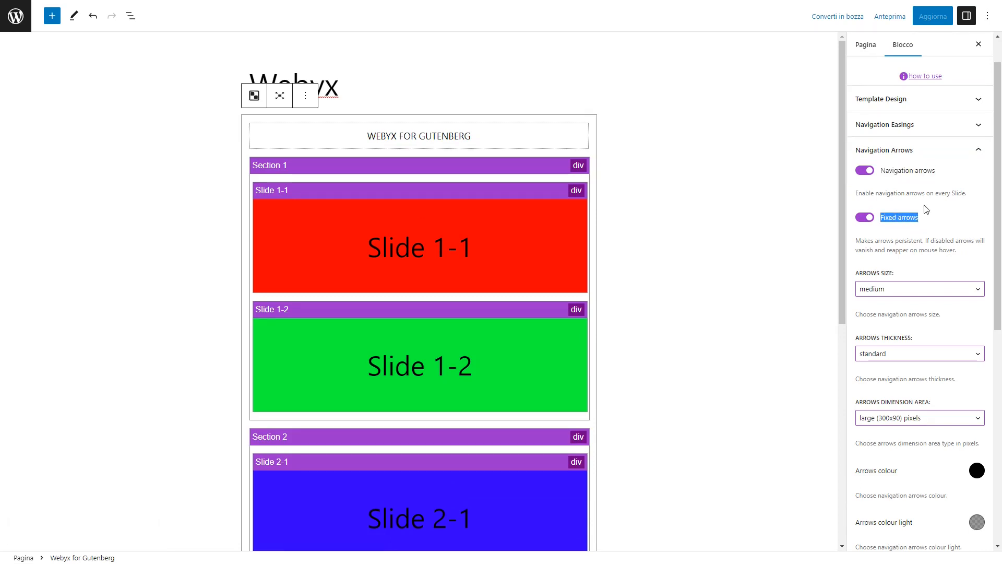
click(979, 151)
click(557, 143)
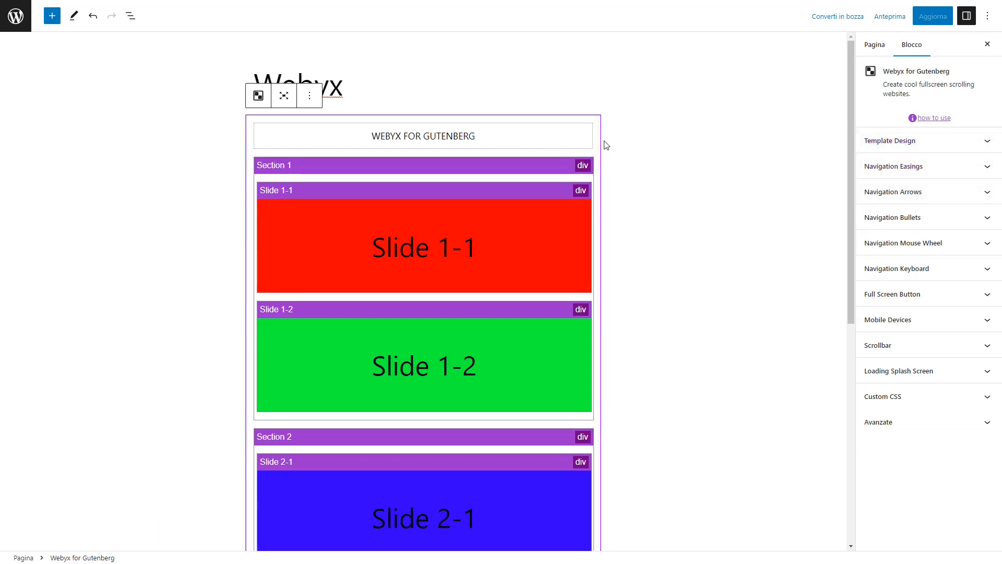
Preview the page in a new tab and test the navigation arrows between slides and between both sections.
click(895, 19)
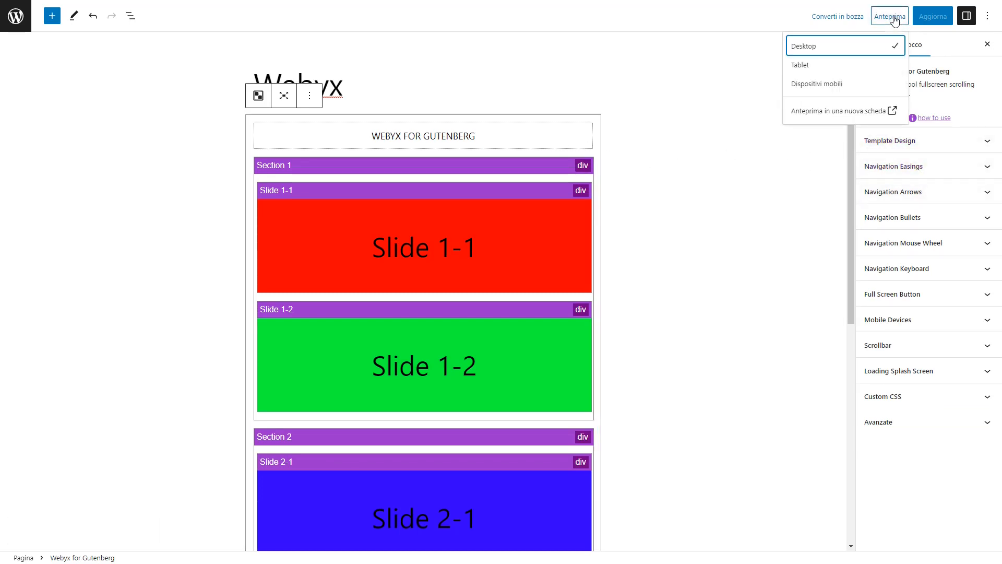
click(809, 110)
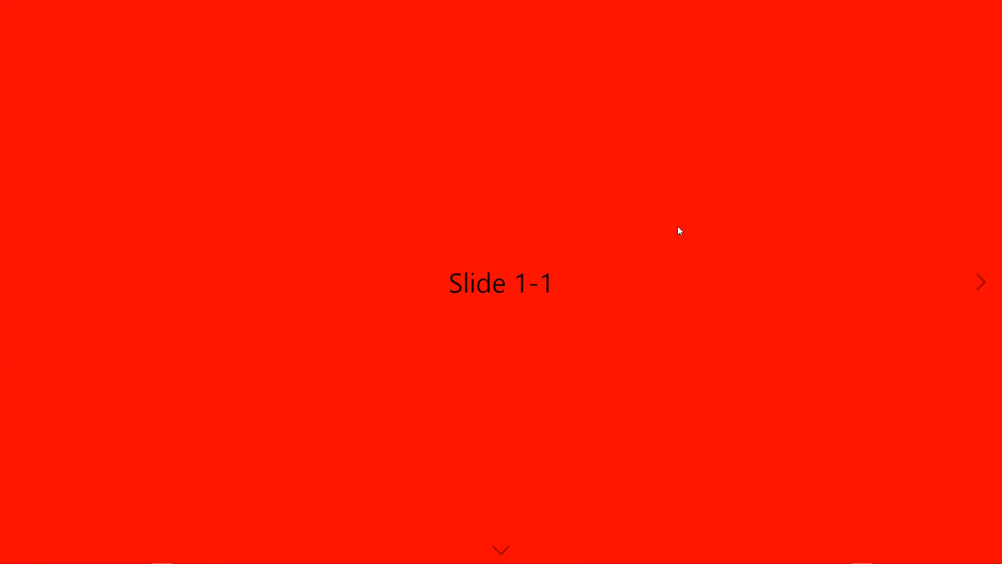
click(977, 290)
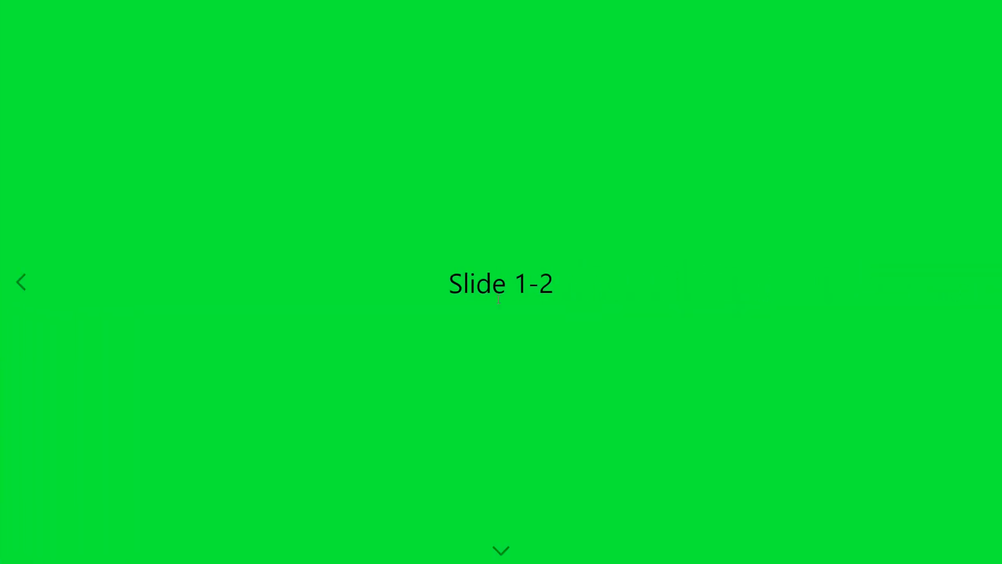
click(23, 281)
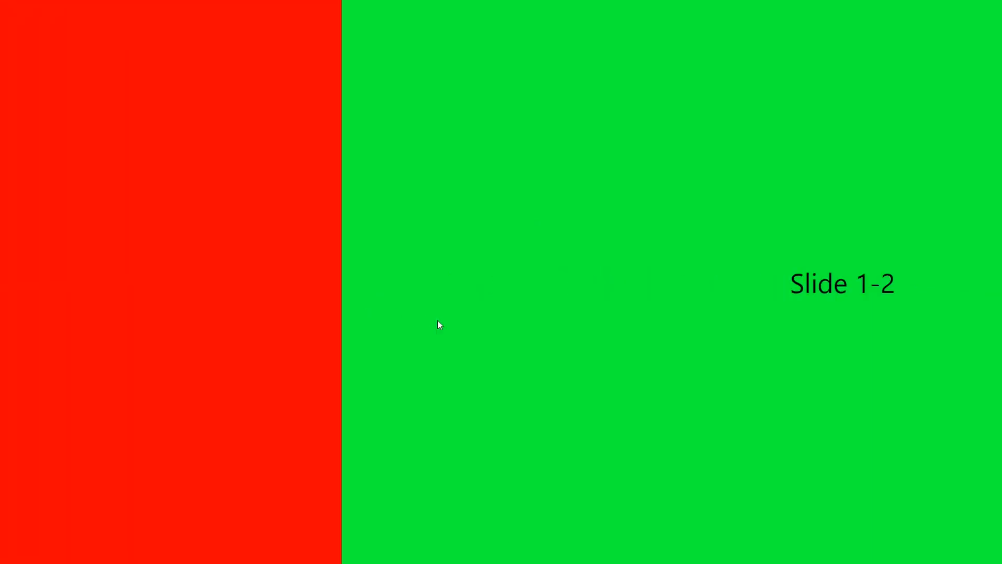
click(500, 548)
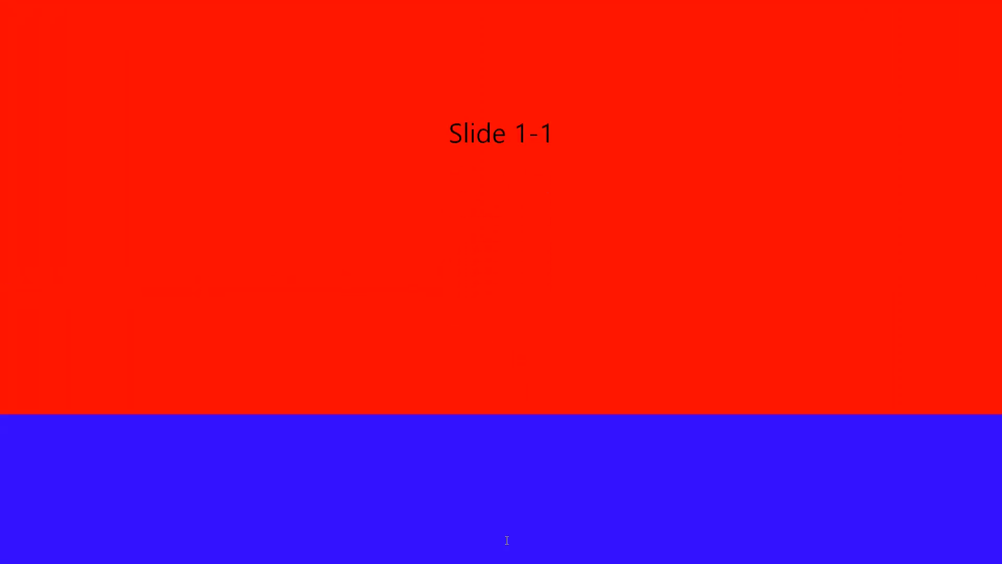
click(981, 285)
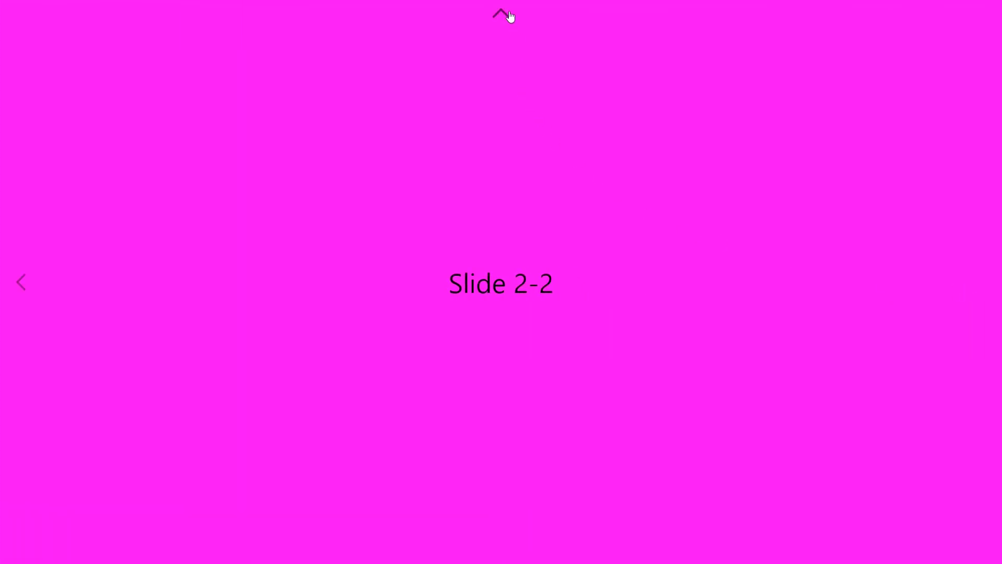
click(507, 15)
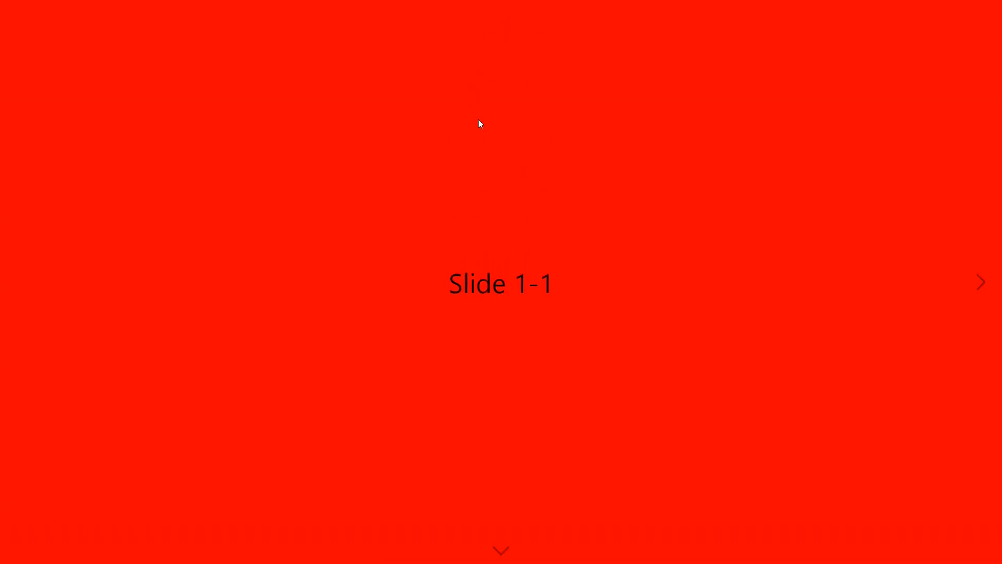